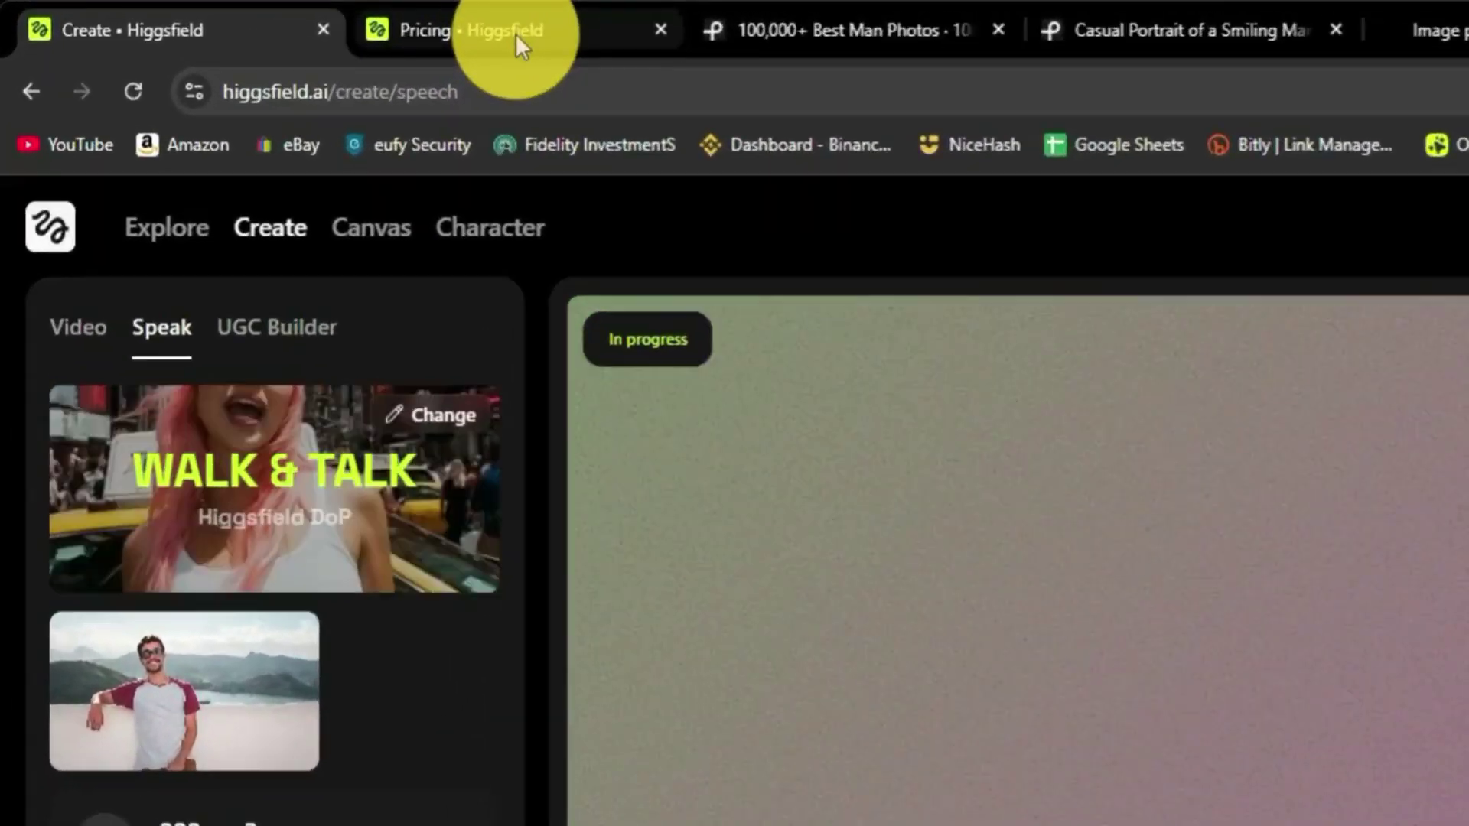
pyautogui.click(249, 16)
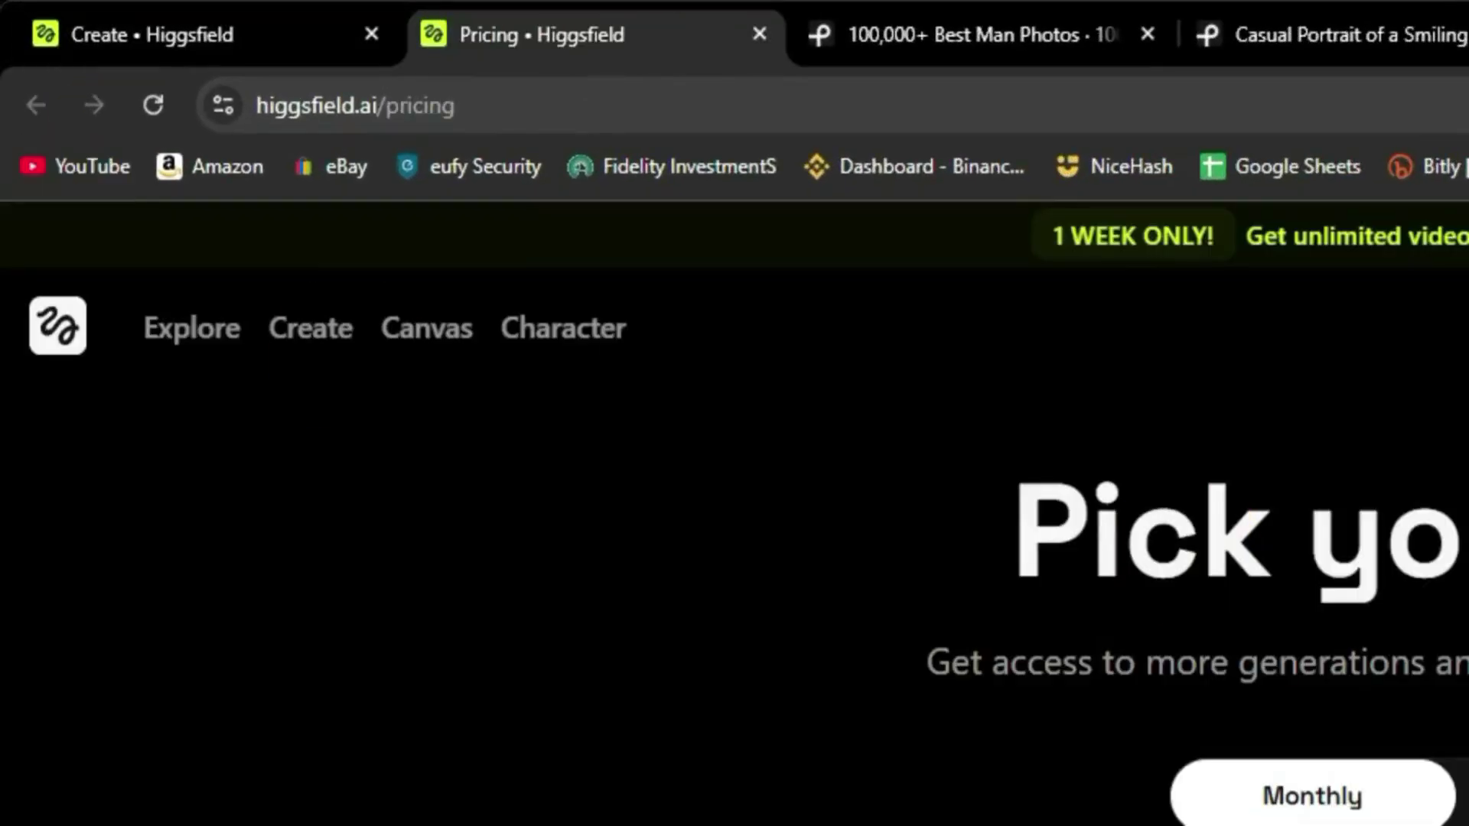
pyautogui.scroll(-2, 1416, 540)
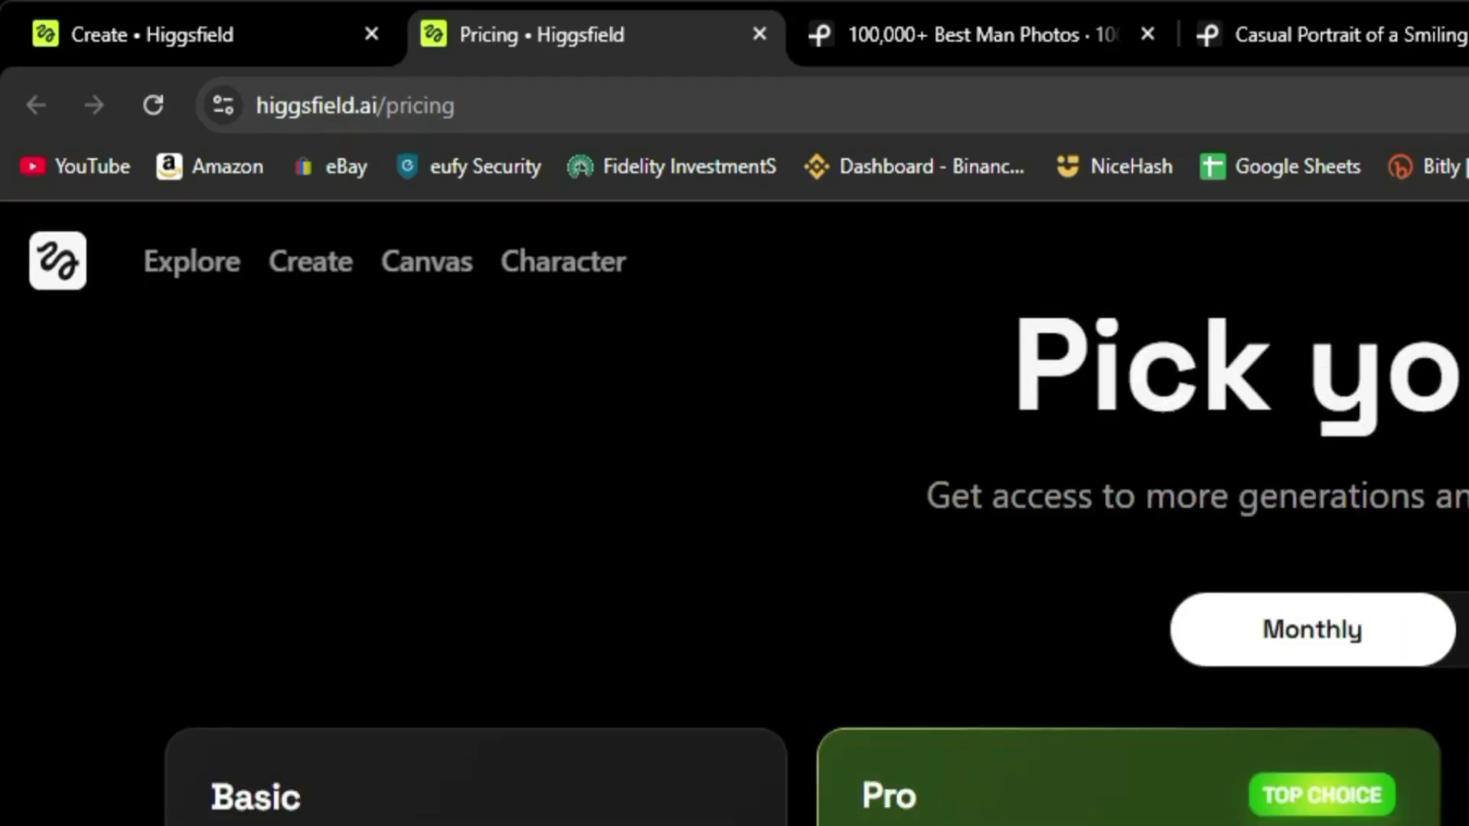
pyautogui.scroll(-2, 816, 558)
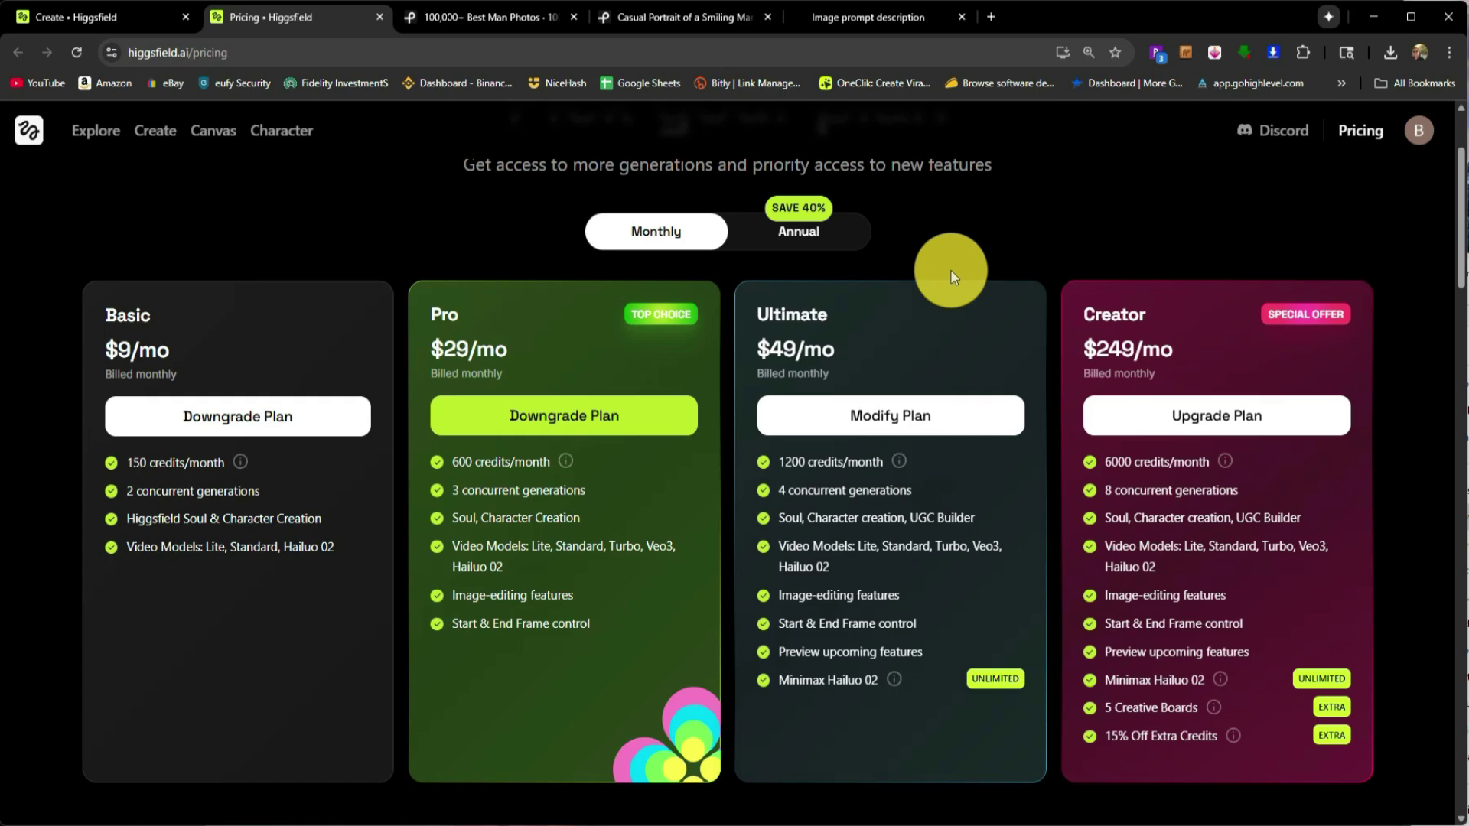
pyautogui.click(814, 245)
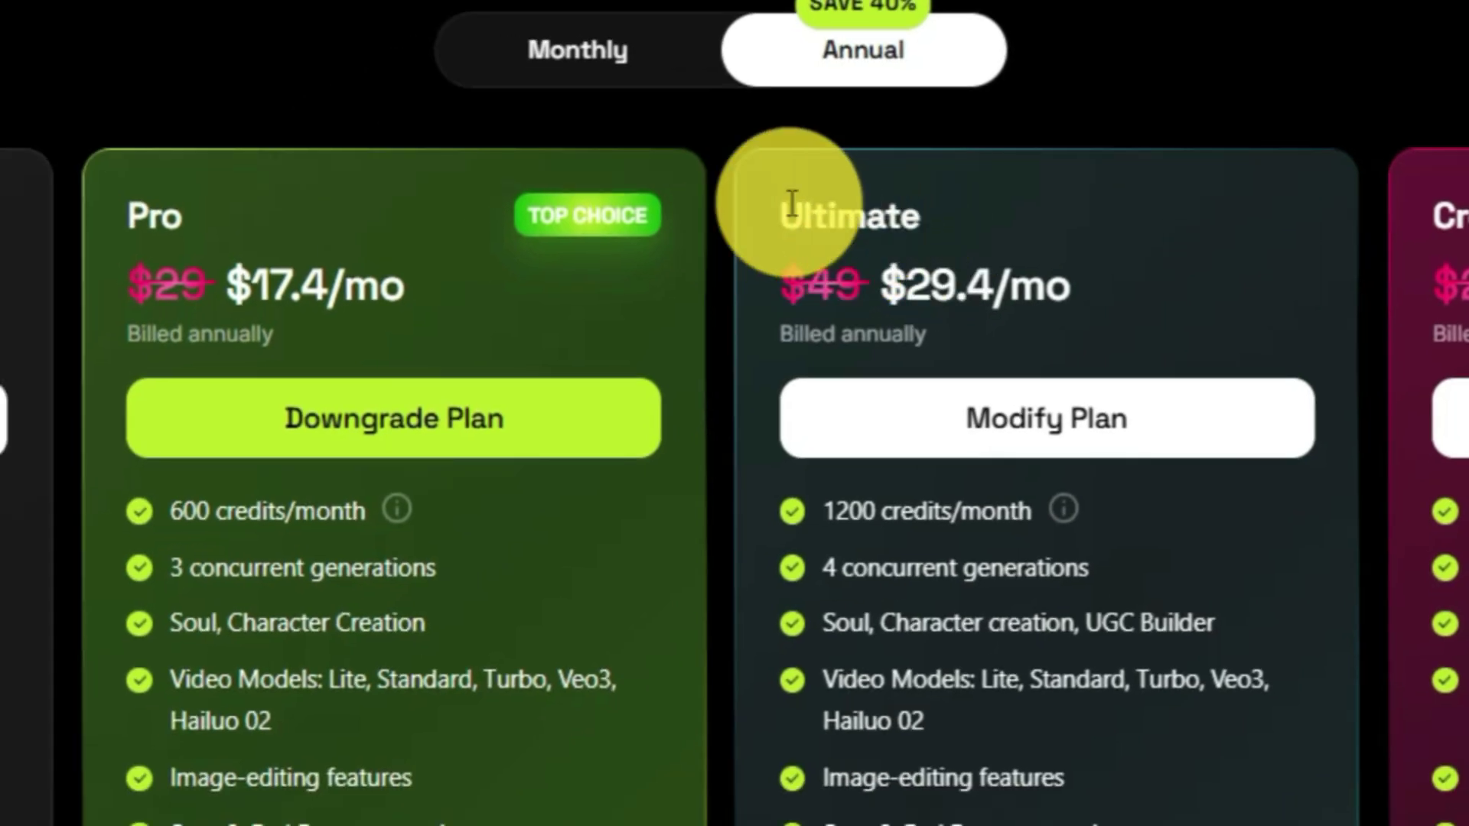
pyautogui.moveTo(791, 205); pyautogui.dragTo(921, 217)
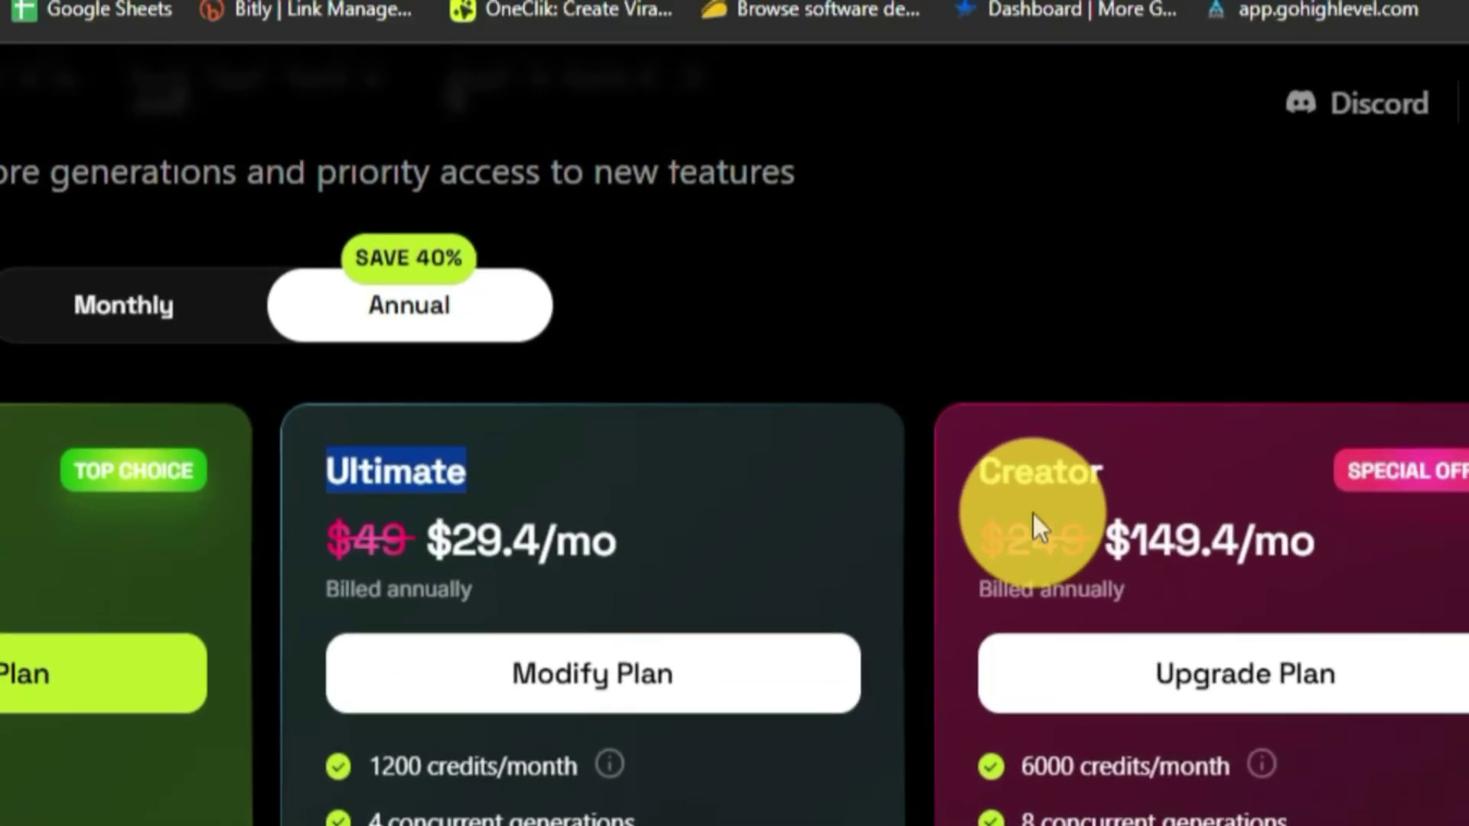
pyautogui.moveTo(1435, 217); pyautogui.dragTo(1468, 216)
pyautogui.moveTo(769, 615); pyautogui.dragTo(966, 631)
pyautogui.click(1000, 673)
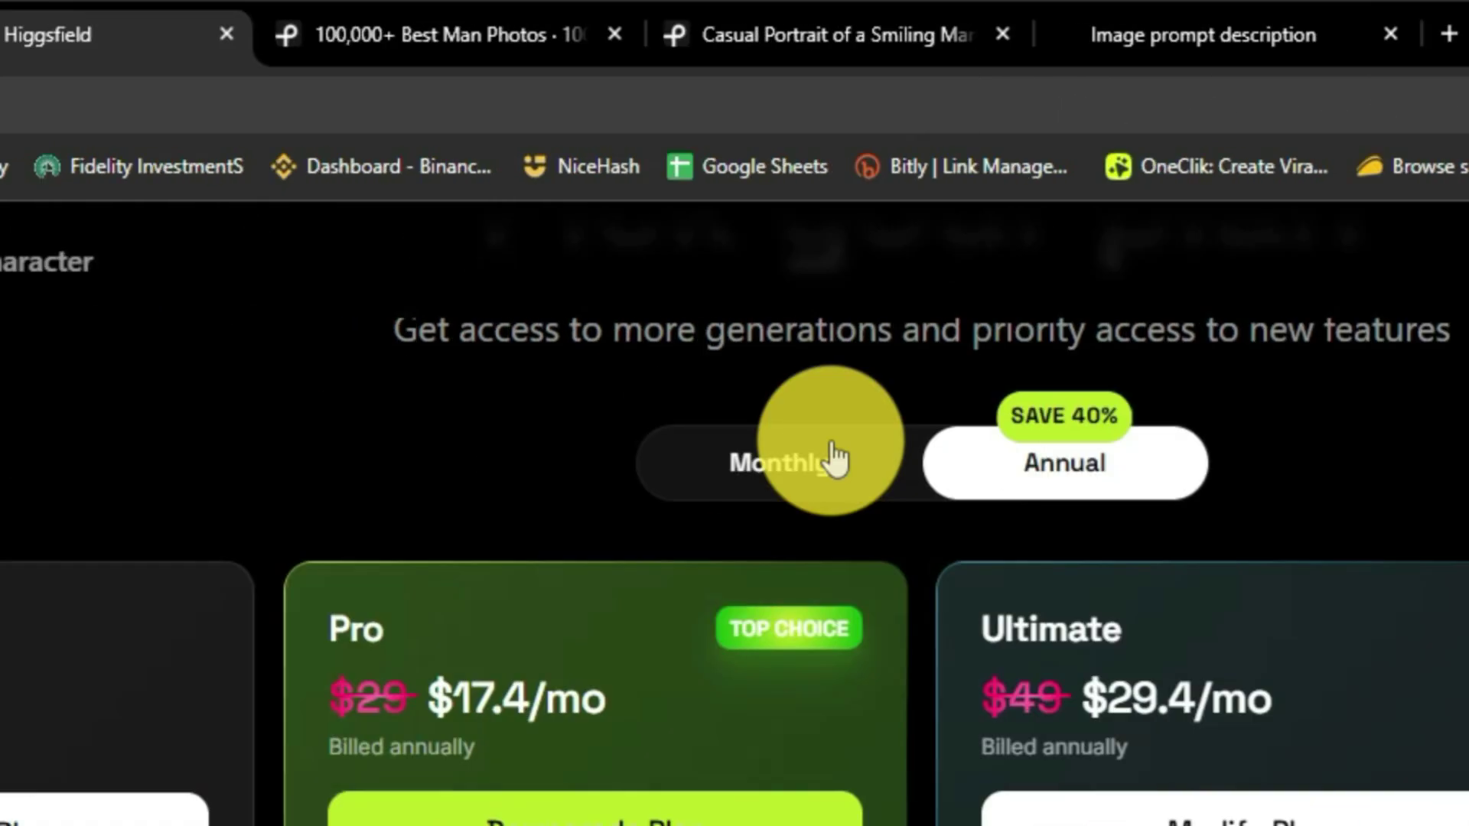
pyautogui.click(830, 459)
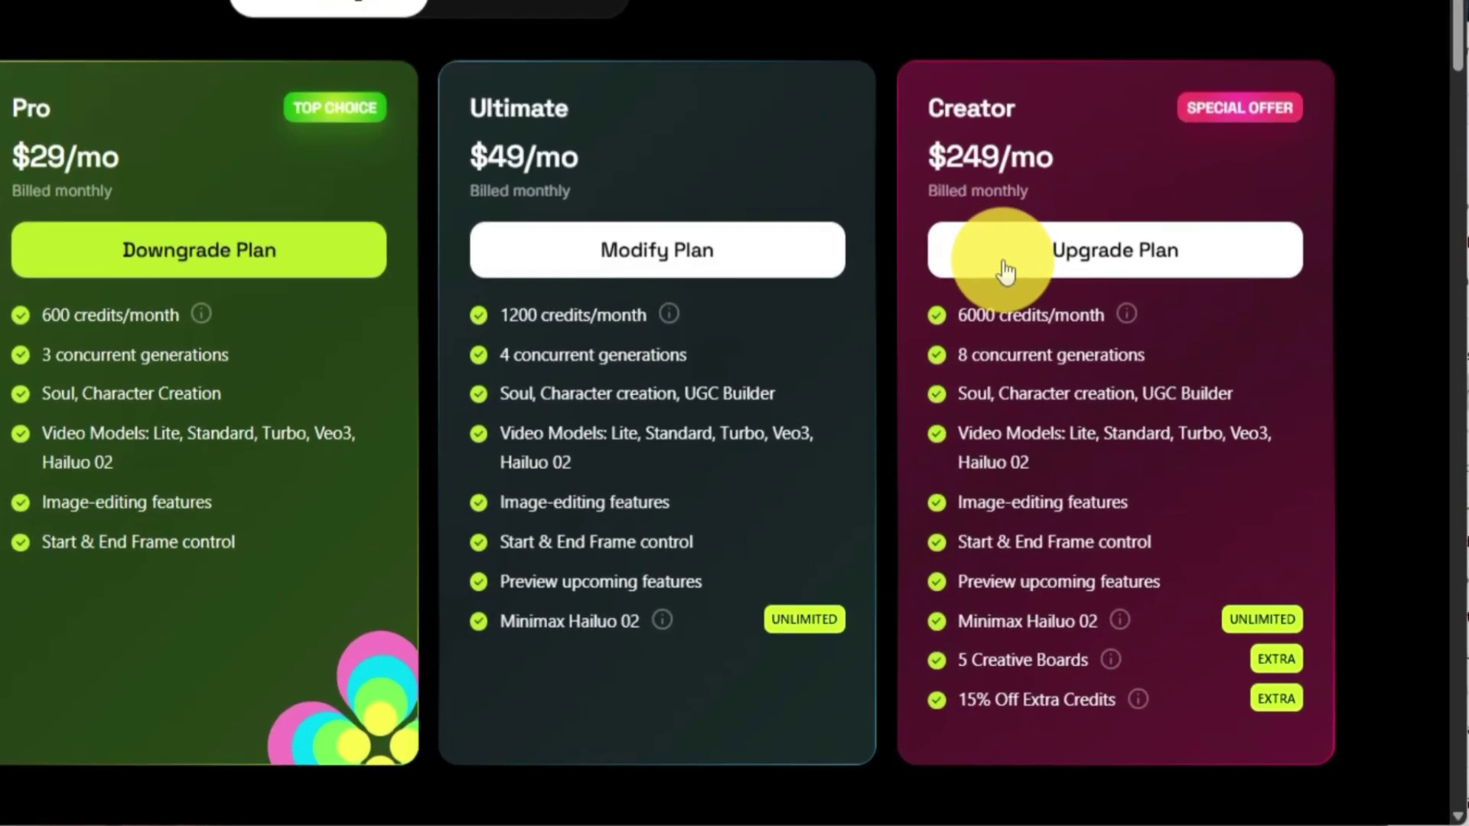
pyautogui.moveTo(1100, 449); pyautogui.dragTo(1143, 449)
pyautogui.click(848, 99)
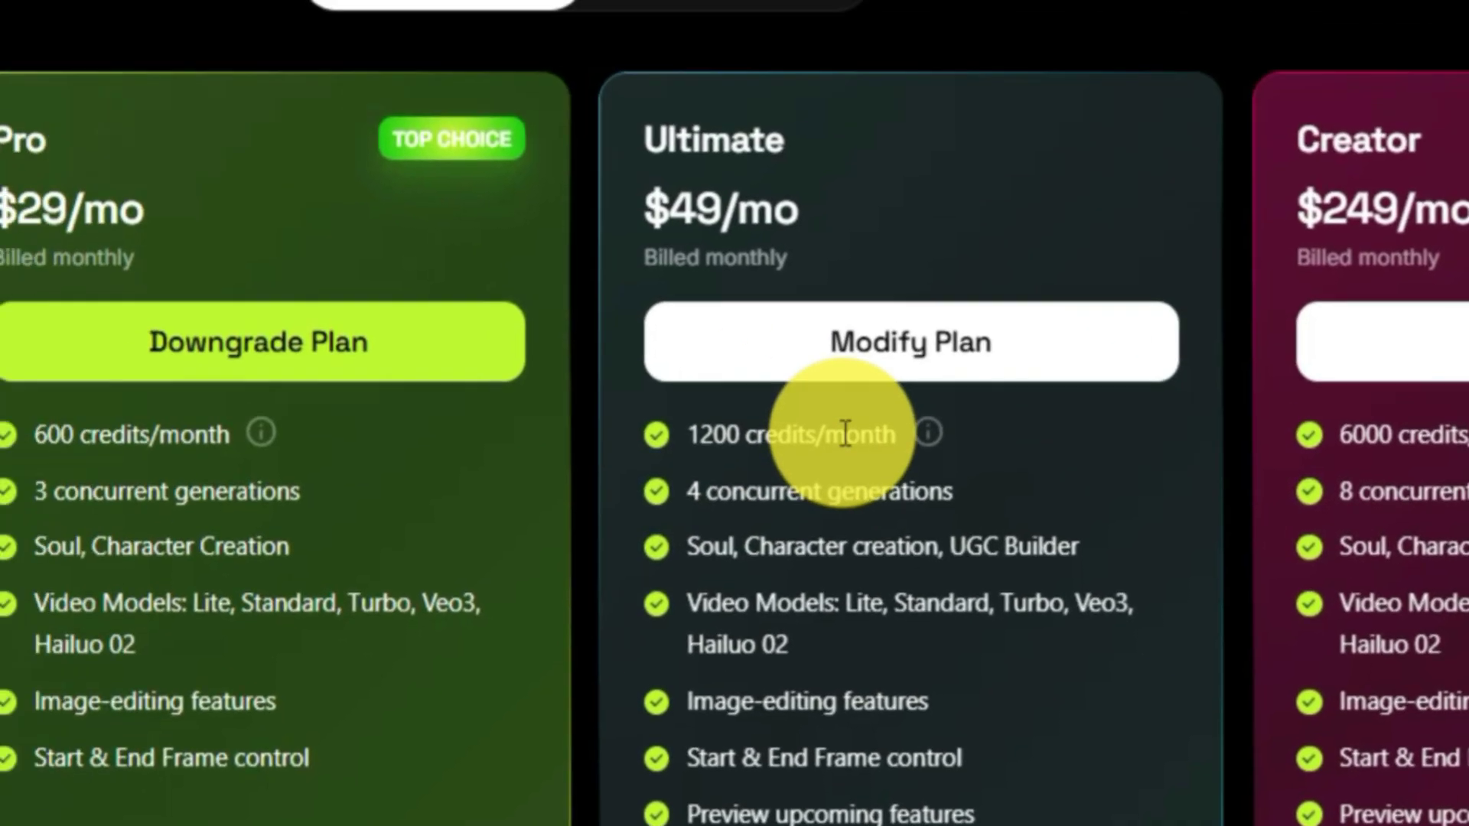
pyautogui.moveTo(817, 435); pyautogui.dragTo(698, 451)
pyautogui.click(833, 526)
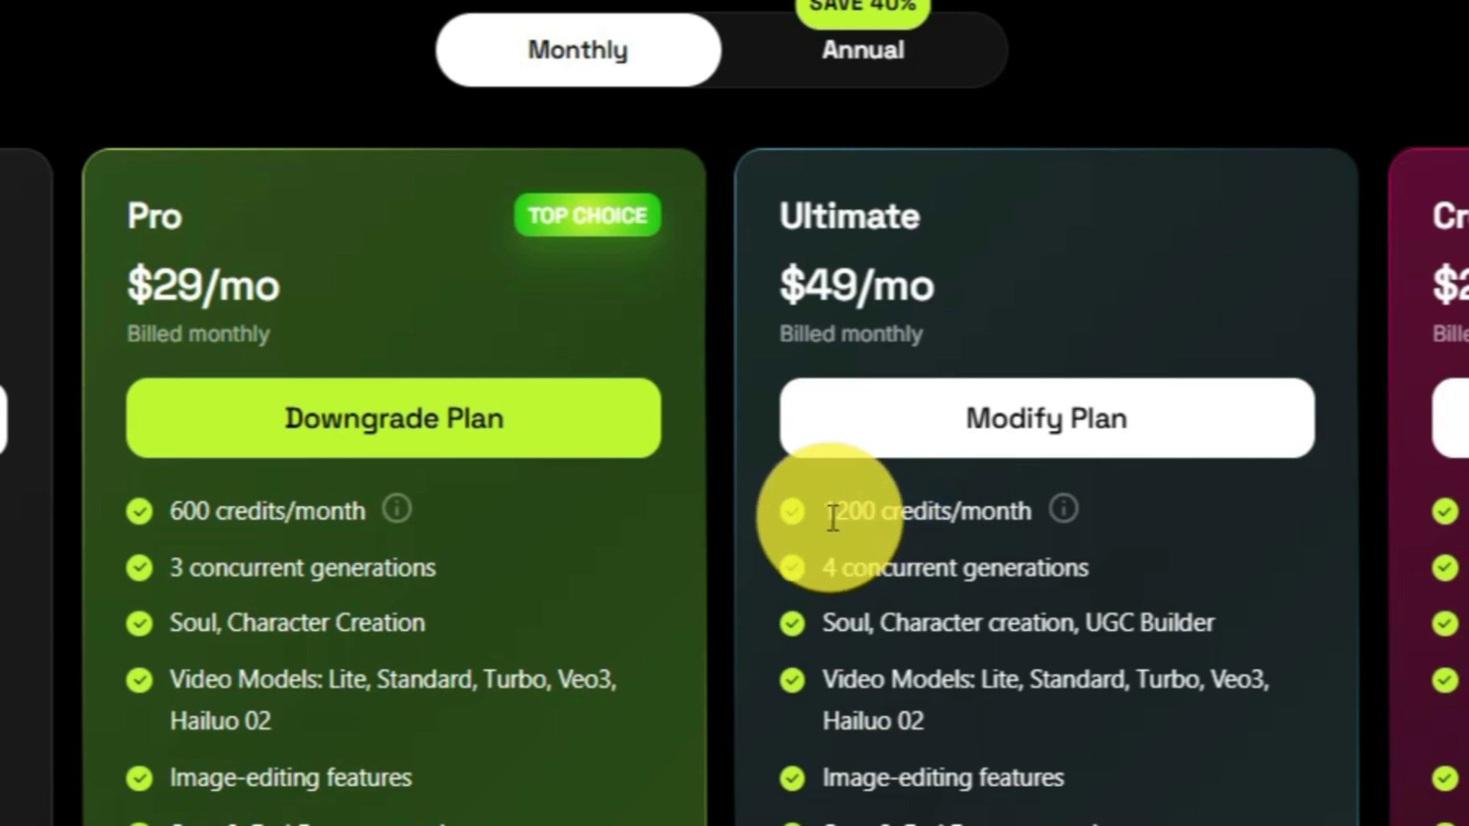
pyautogui.moveTo(832, 519); pyautogui.dragTo(967, 508)
pyautogui.click(1002, 539)
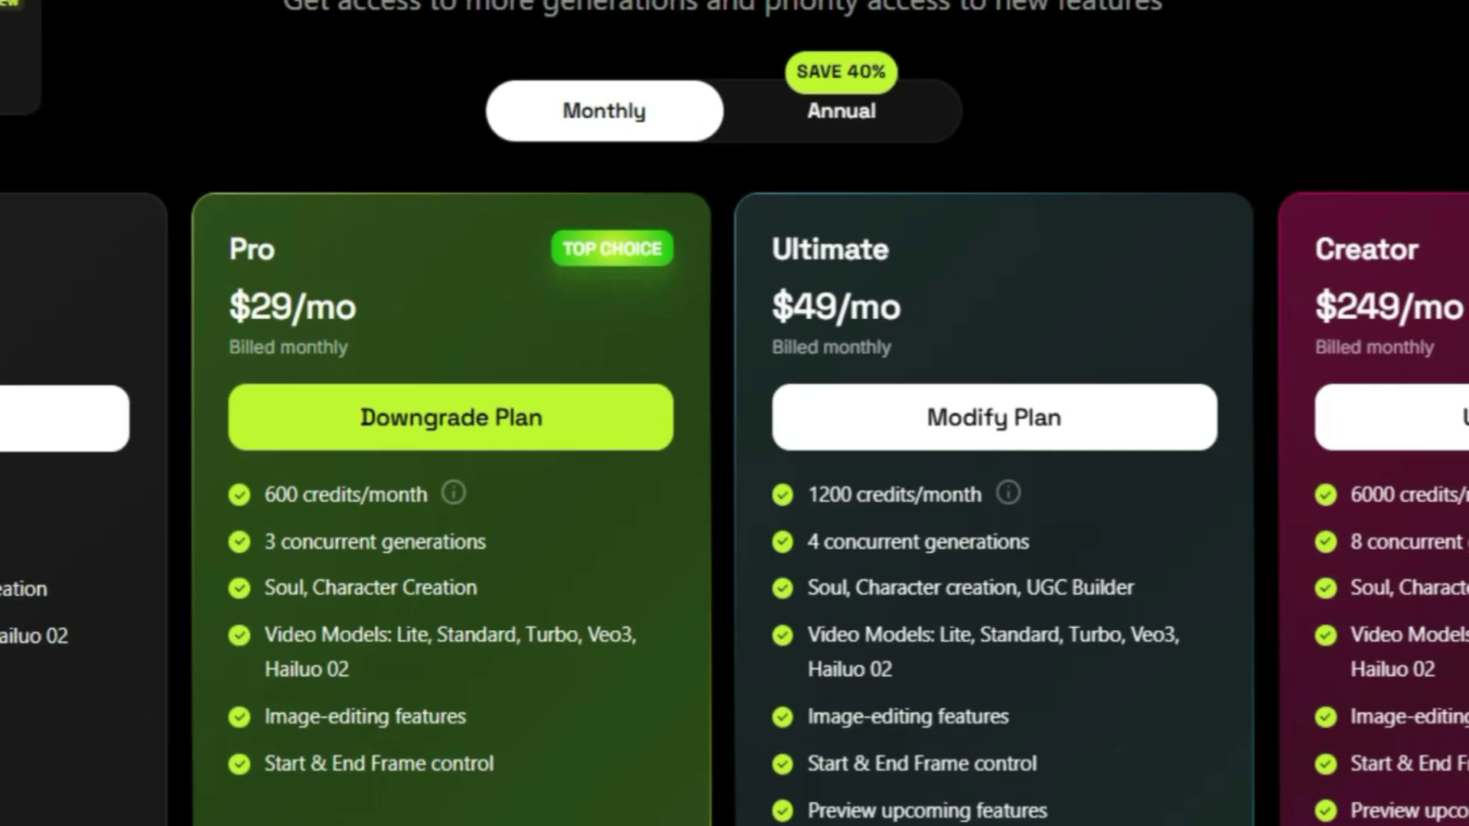
pyautogui.moveTo(155, 132)
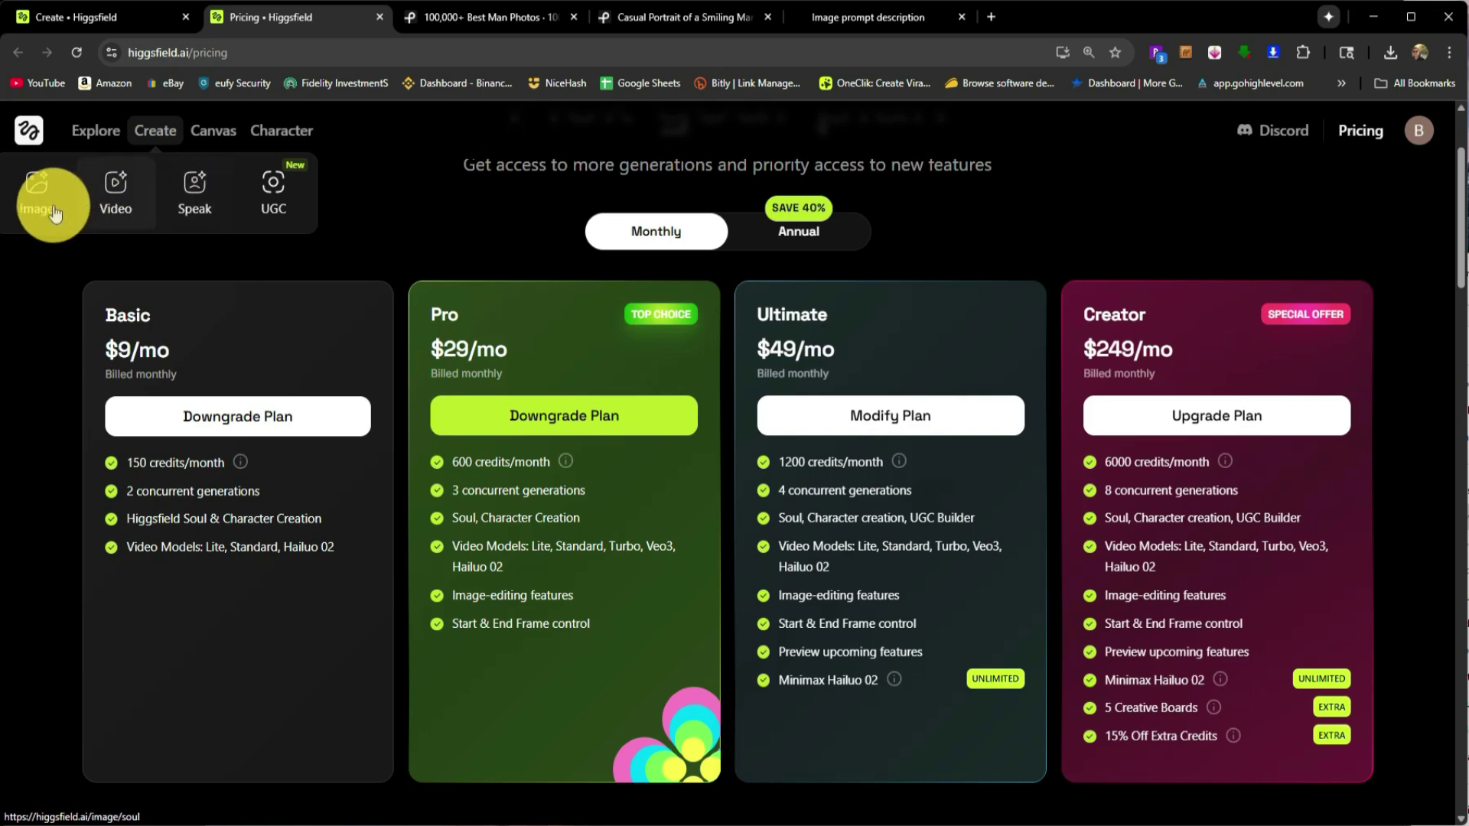
# Step: Open the Speak talking-avatar page from the Create menu
pyautogui.scroll(2, 46, 222)
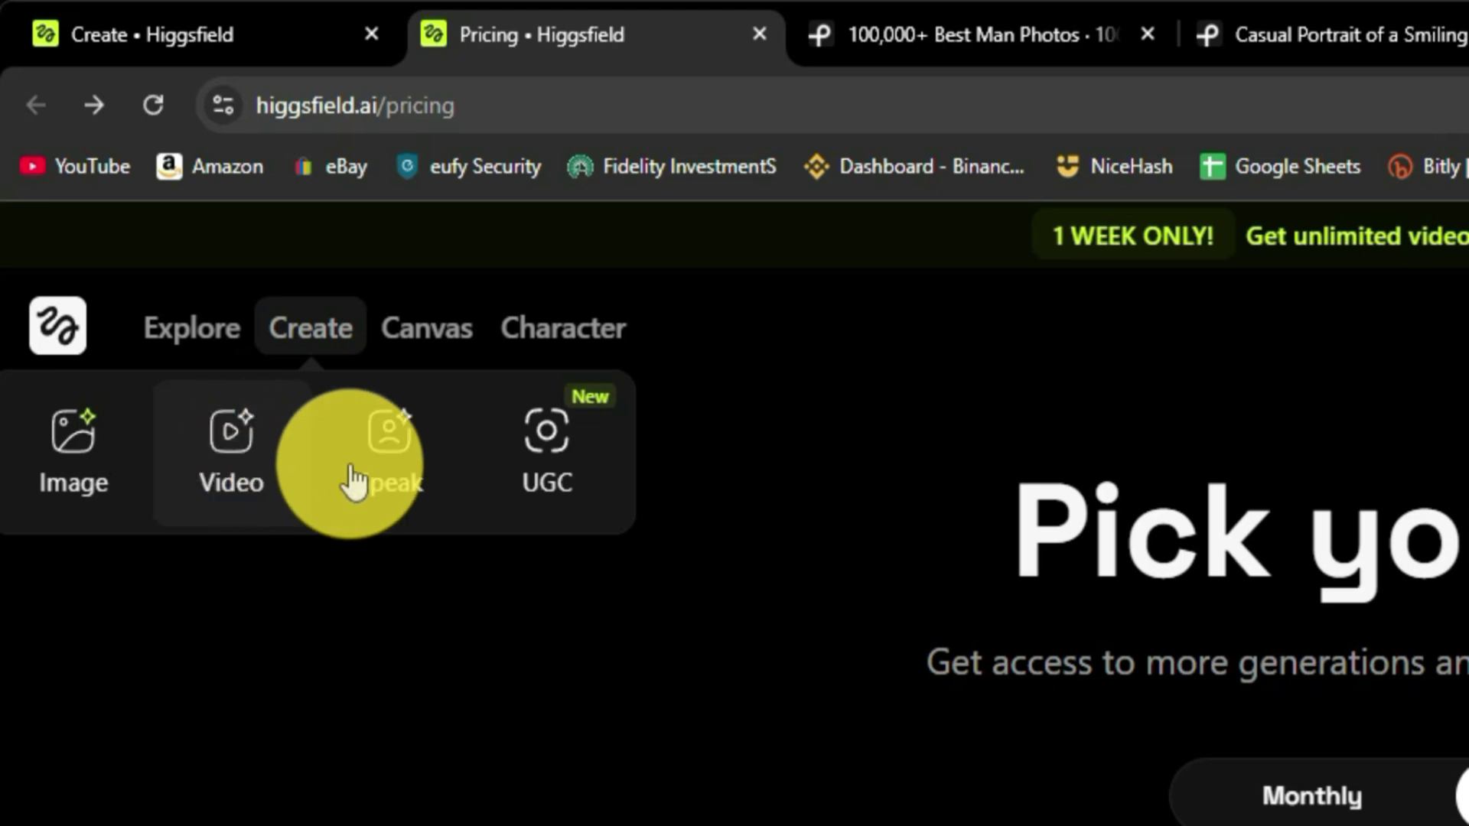
pyautogui.click(426, 479)
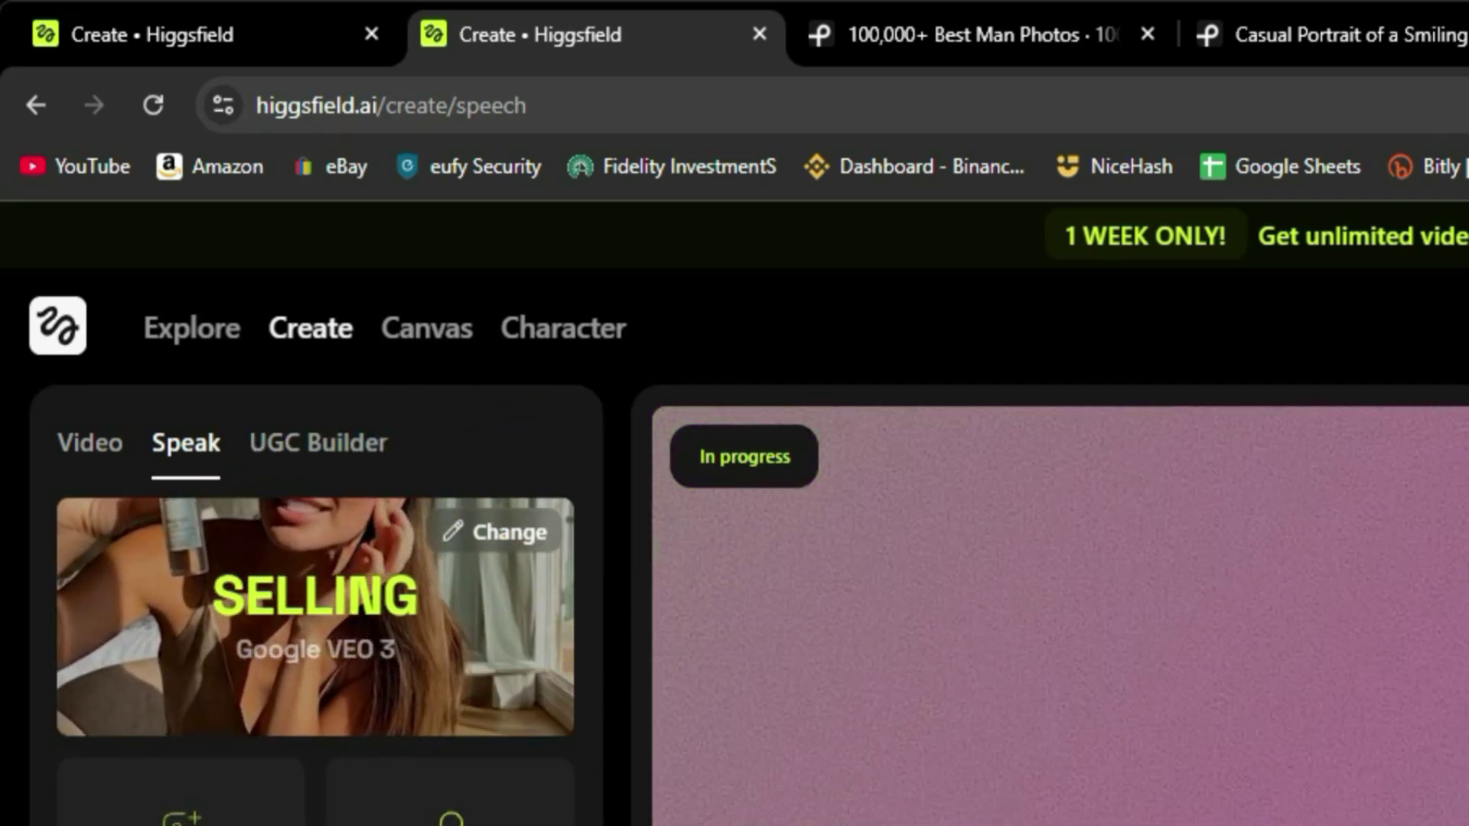
# Step: Open the Select Avatar card and scroll through the preset avatar grid
pyautogui.moveTo(325, 351)
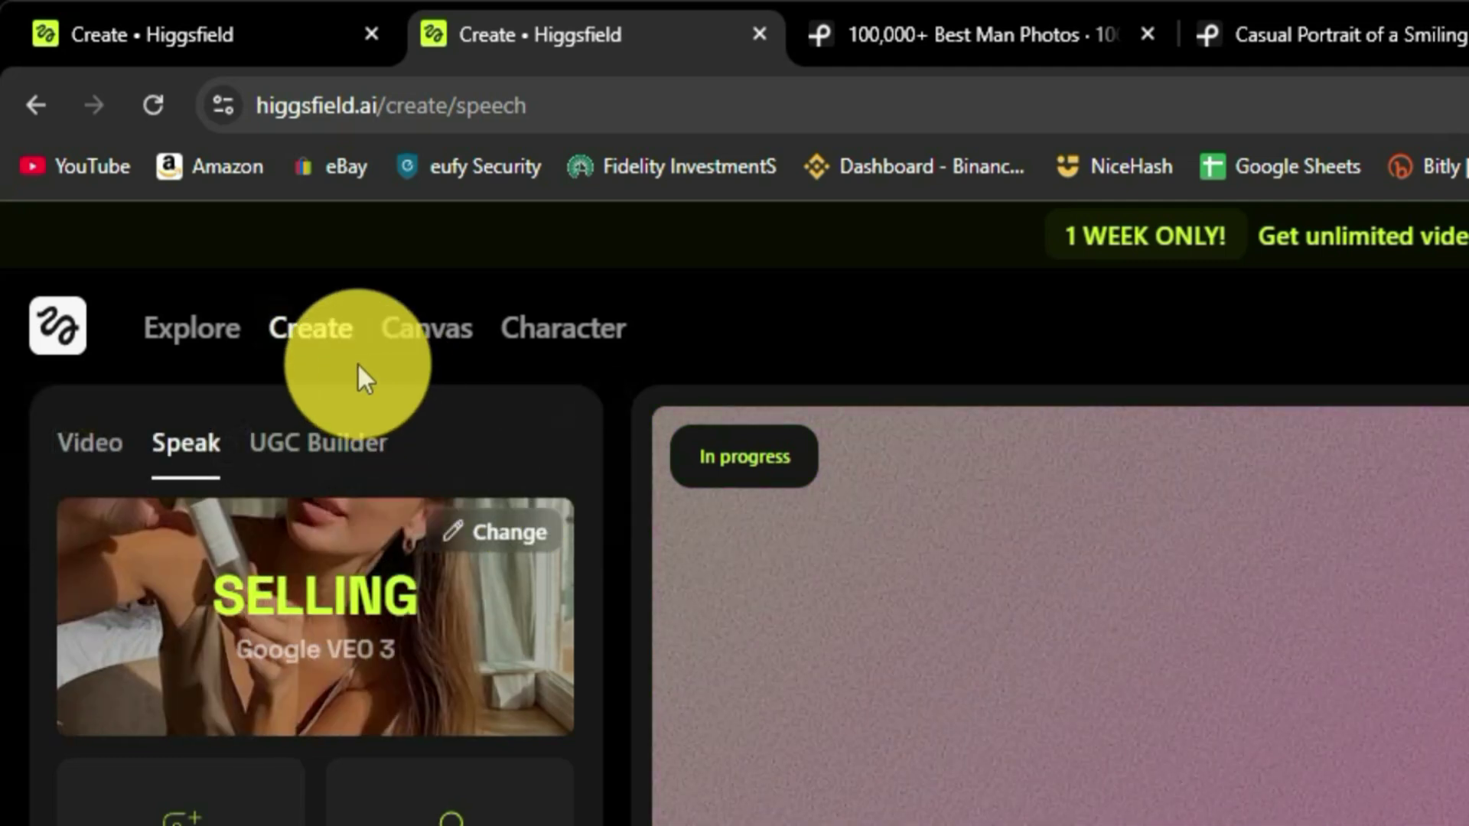
pyautogui.click(386, 478)
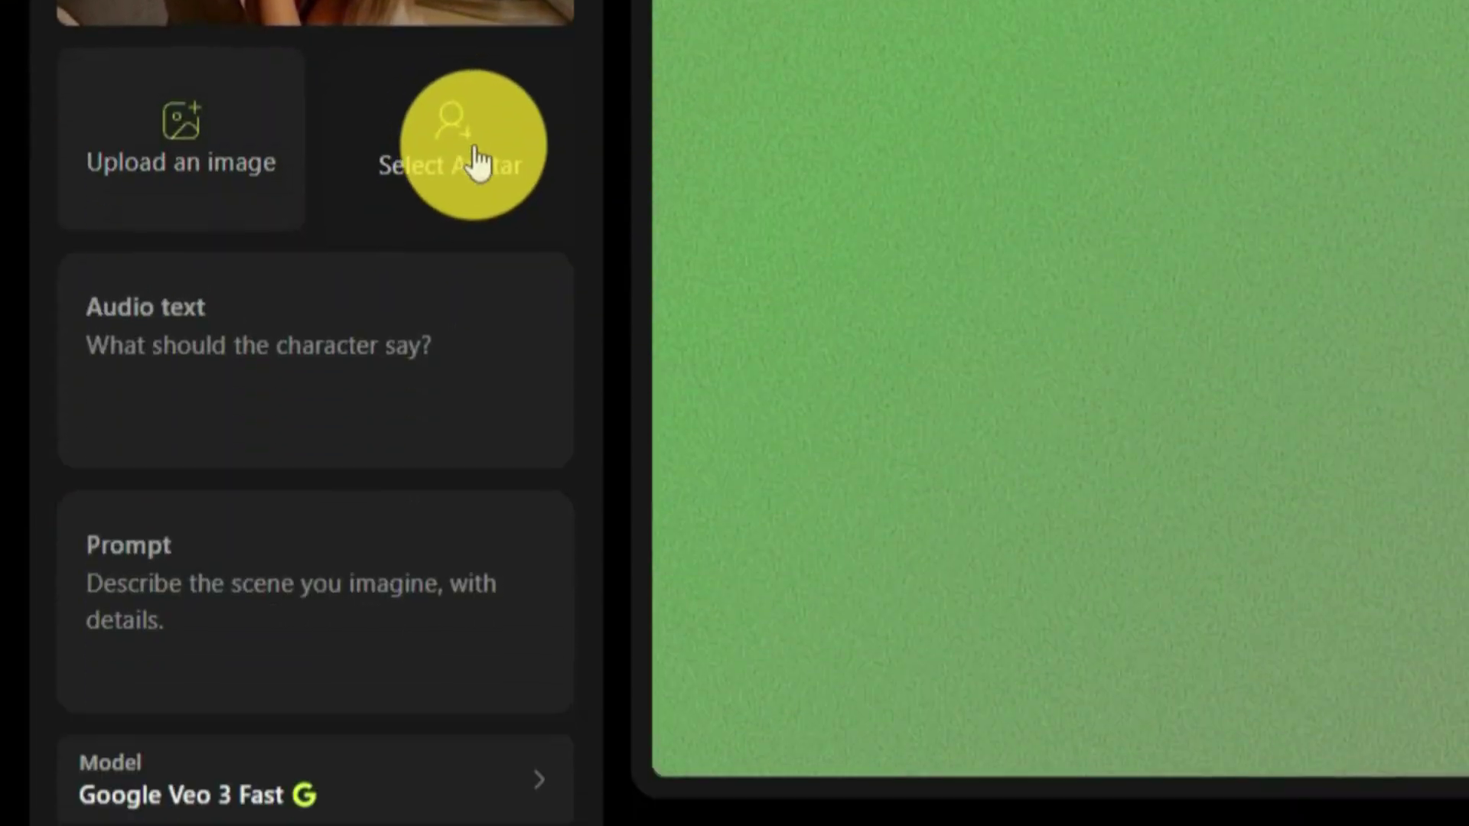
pyautogui.click(452, 812)
pyautogui.scroll(-4, 1428, 208)
pyautogui.scroll(3, 1428, 208)
pyautogui.scroll(-8, 1428, 208)
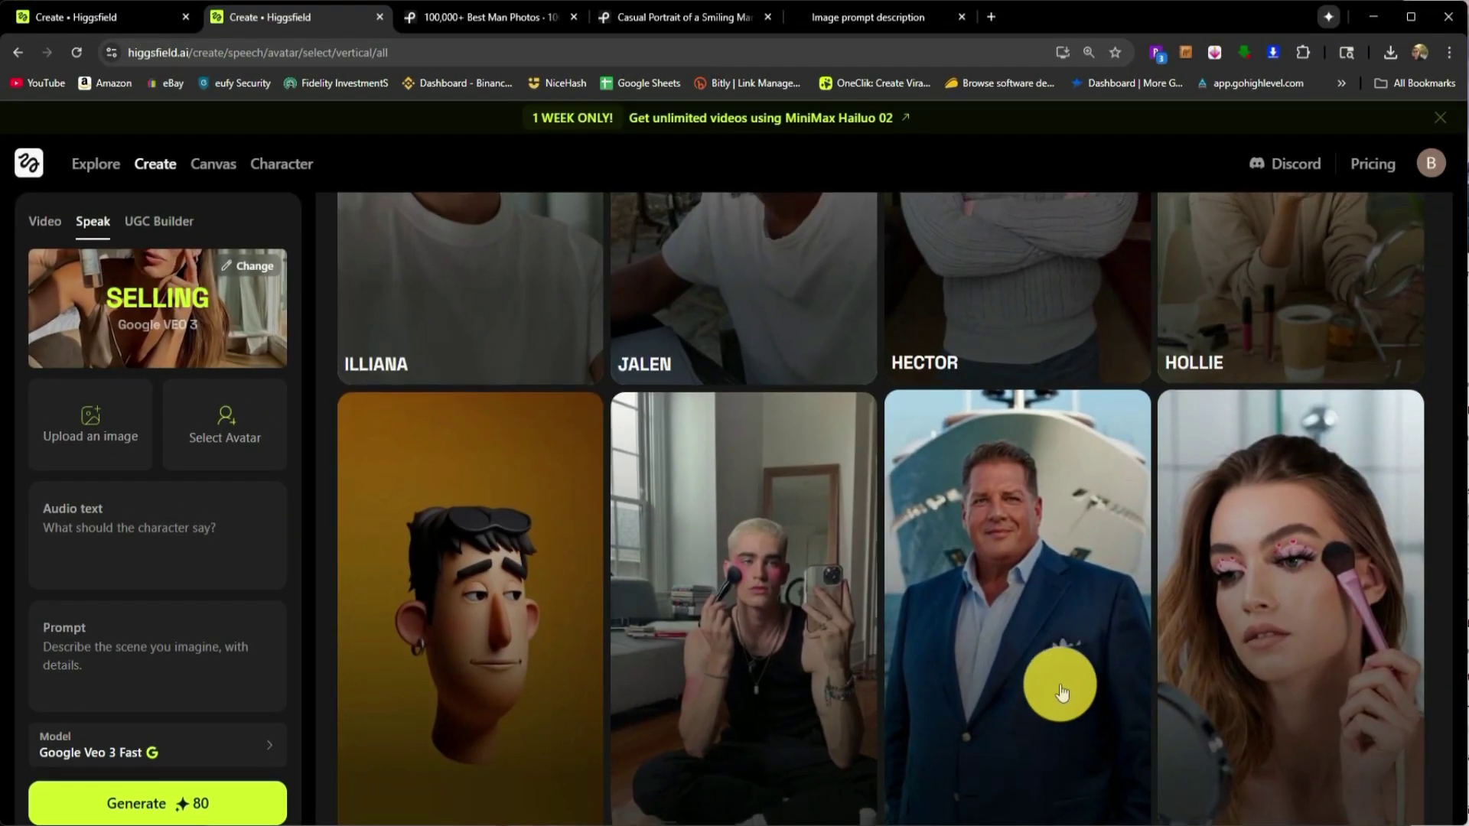
pyautogui.scroll(5, 1055, 682)
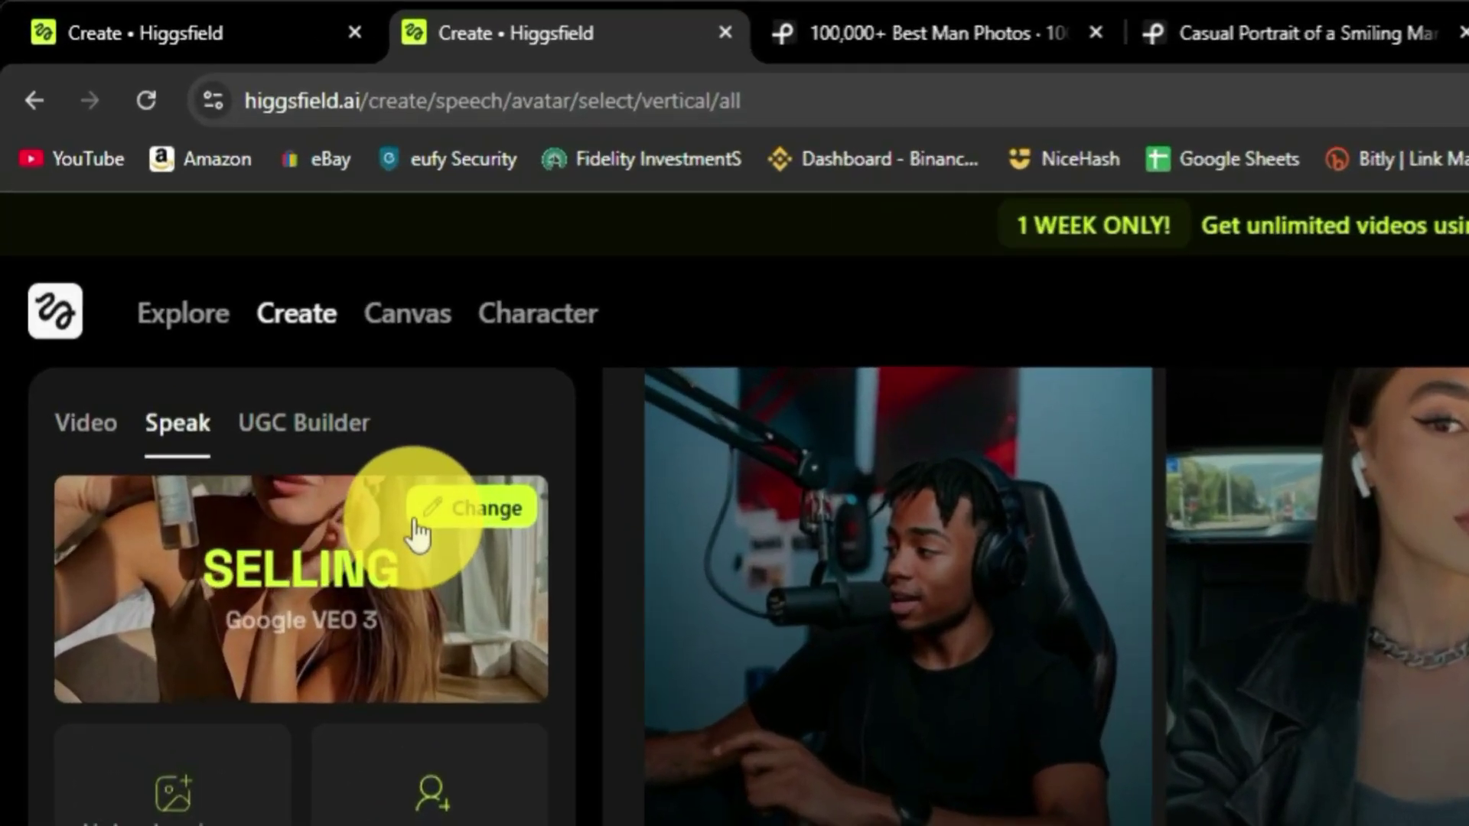
# Step: Browse the template gallery's presets, such as Static, Selfie, Walk & Talk and Thundergod
pyautogui.click(222, 310)
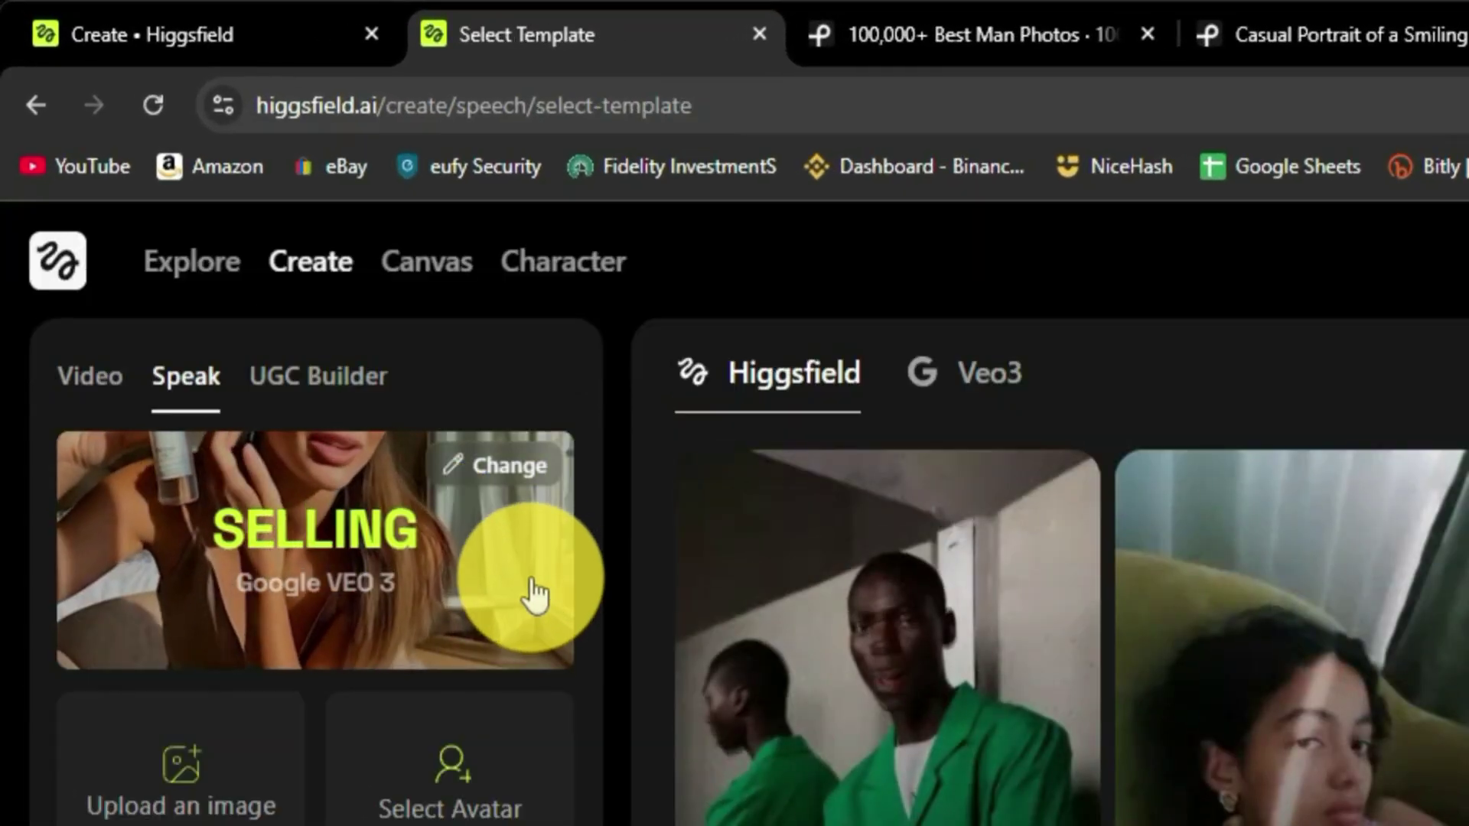
pyautogui.scroll(-2, 645, 534)
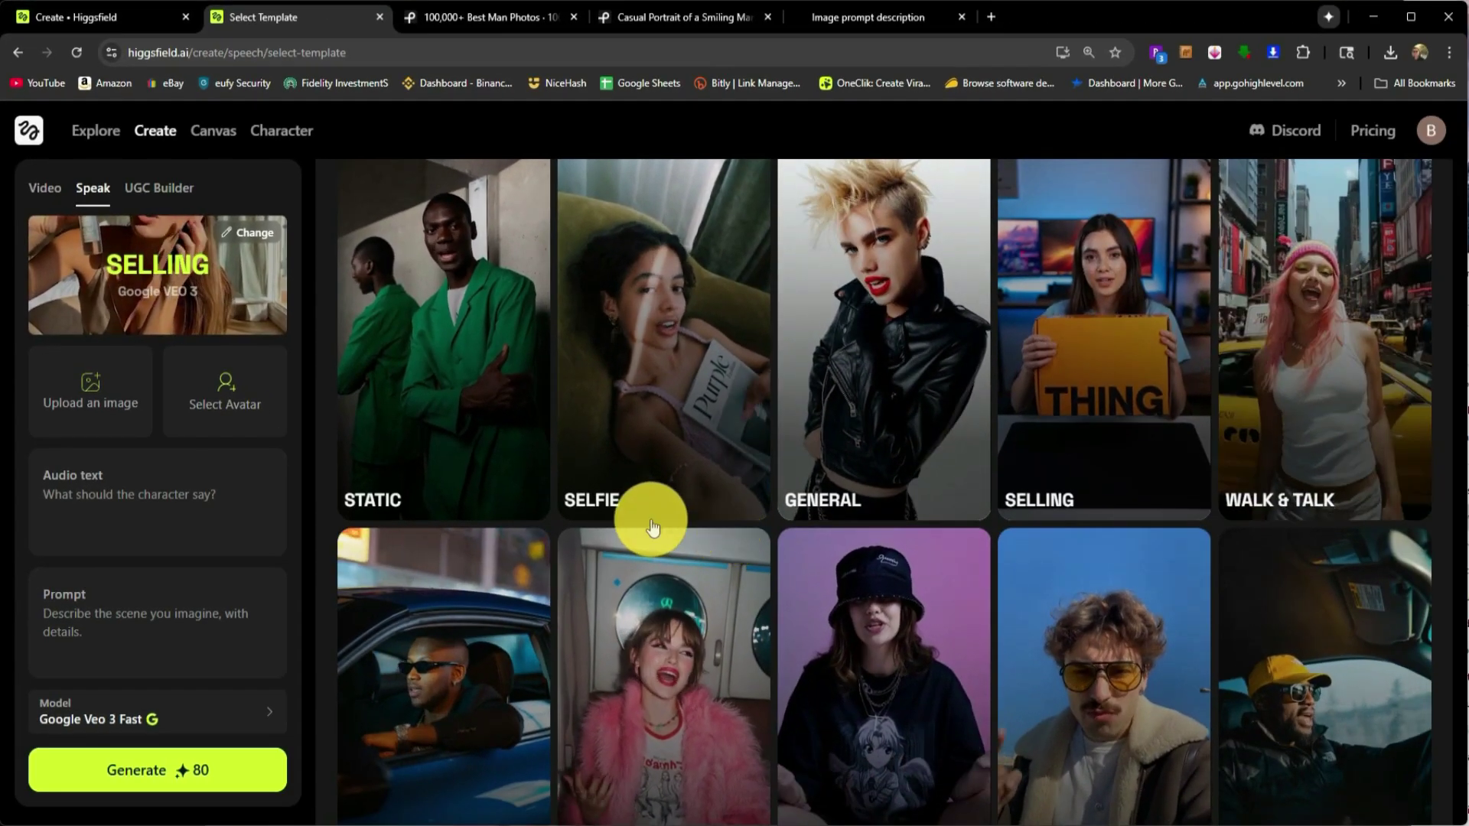
pyautogui.scroll(1, 646, 524)
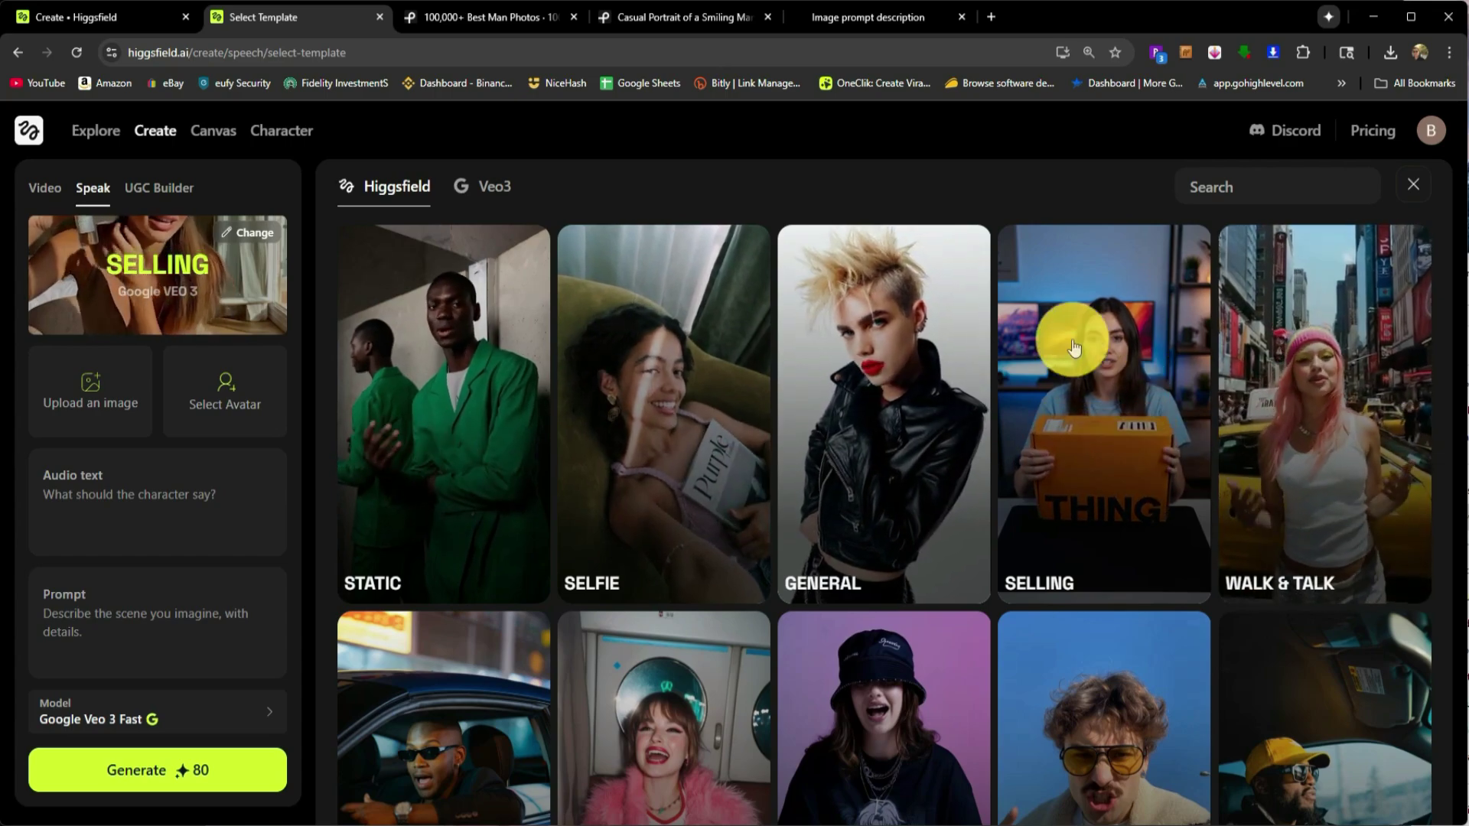
pyautogui.scroll(-15, 1124, 490)
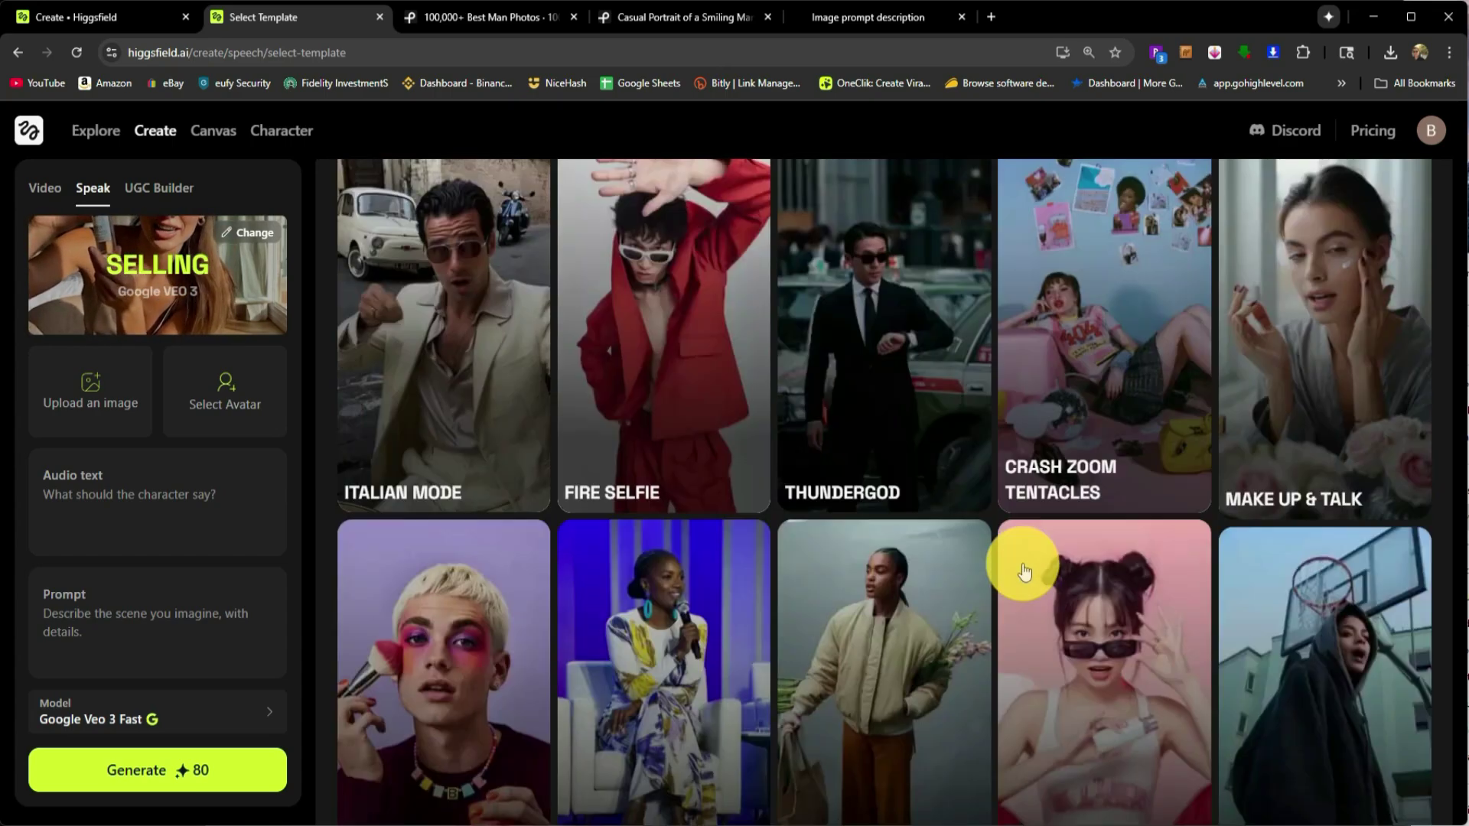
pyautogui.scroll(15, 846, 574)
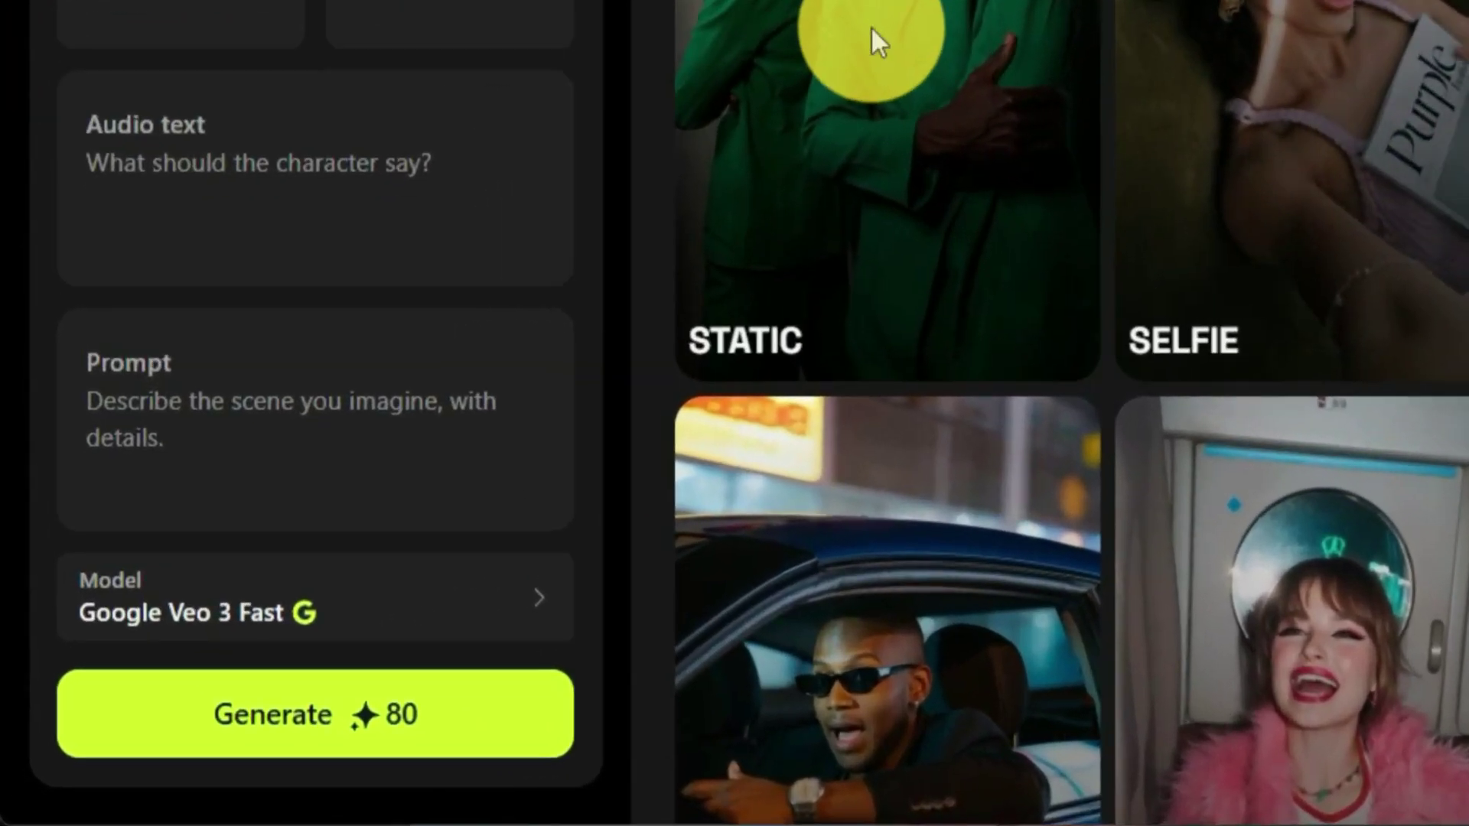
# Step: Pick the Static Higgsfield template and choose the Aamir avatar
pyautogui.click(405, 459)
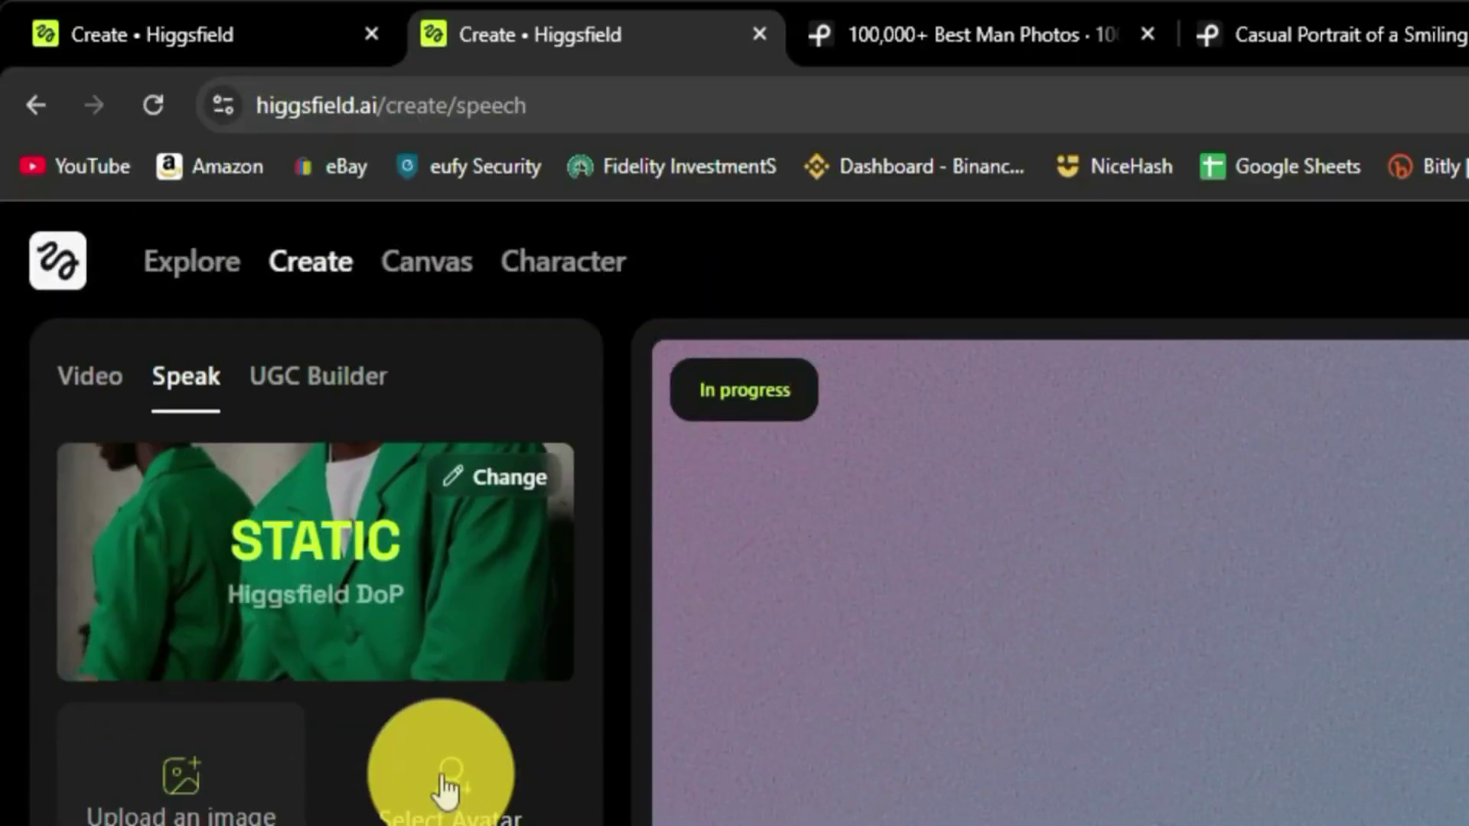
pyautogui.click(468, 31)
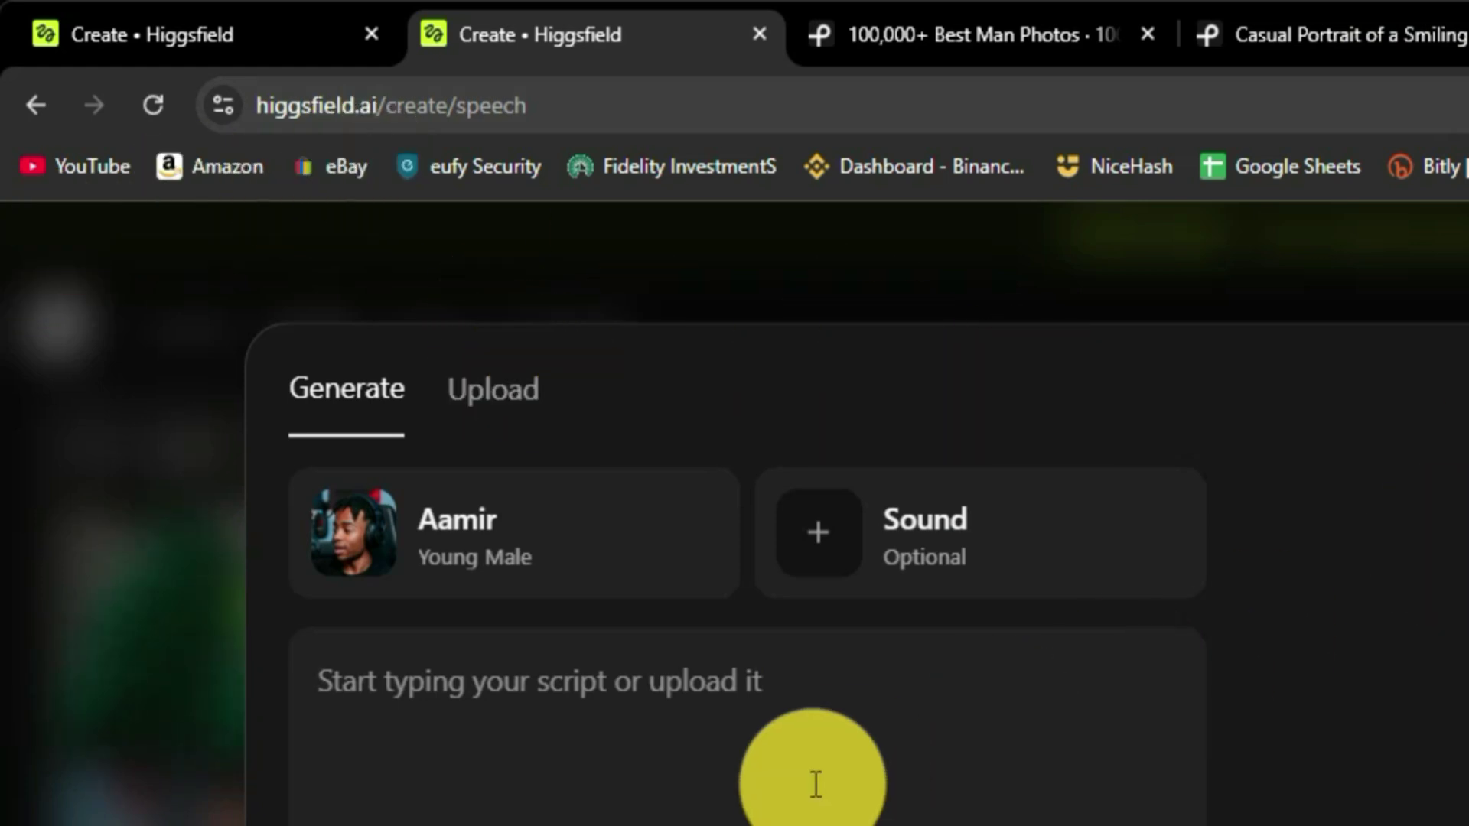
# Step: Generate a 3-second Aamir voice clip from a short YouTube self-introduction script
pyautogui.click(837, 779)
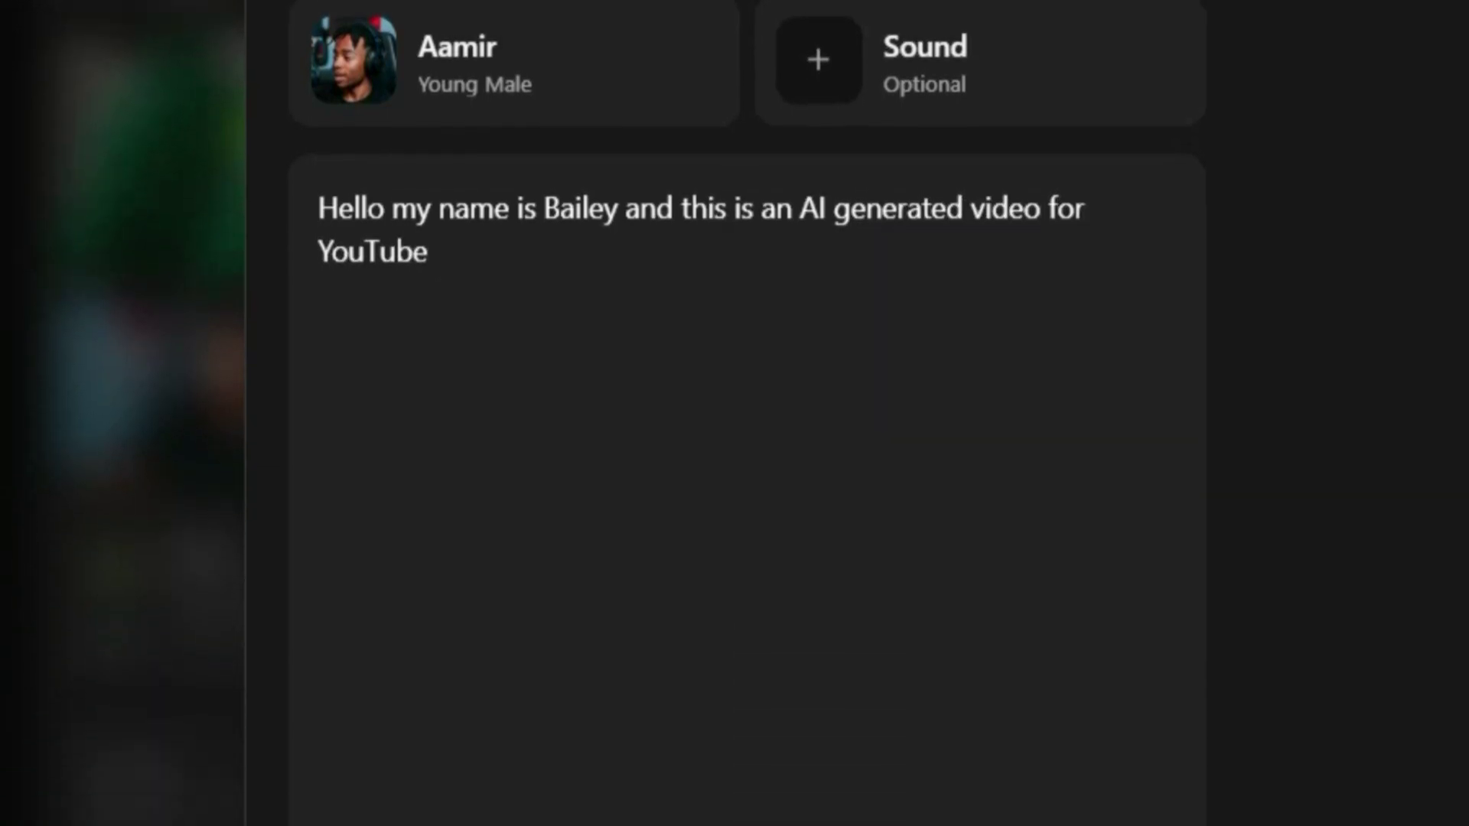
pyautogui.click(750, 643)
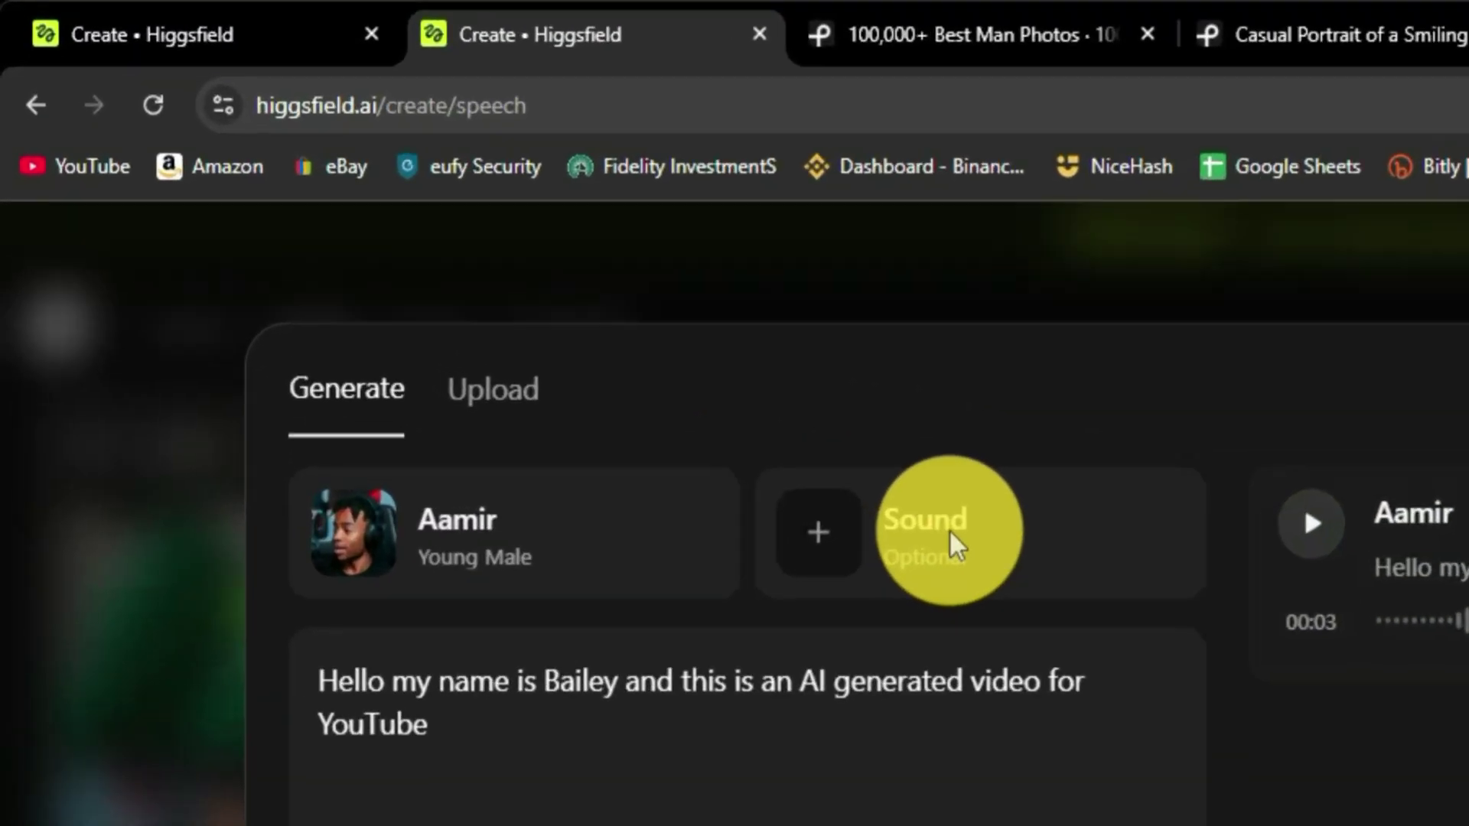
pyautogui.click(949, 529)
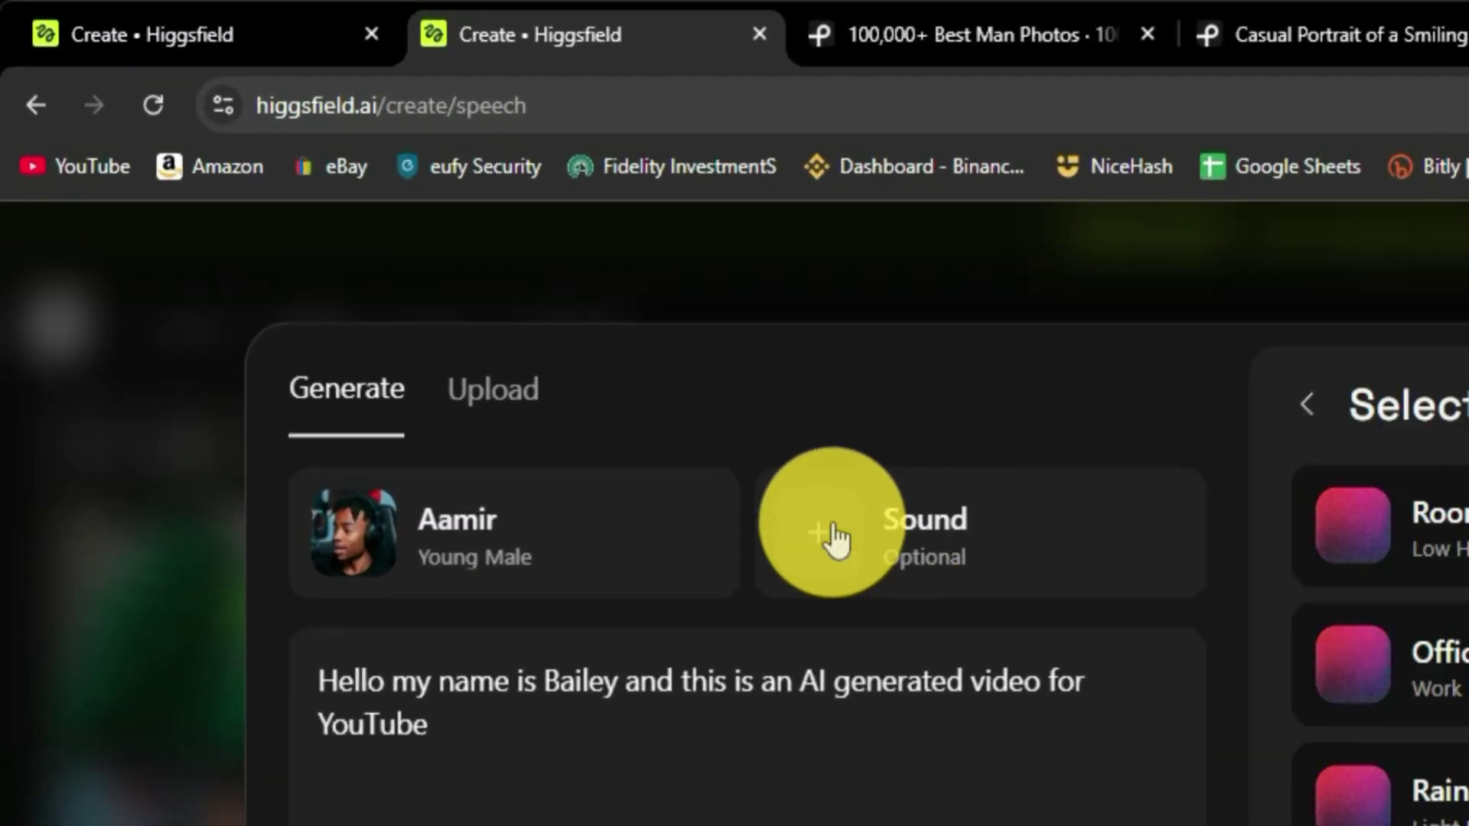
pyautogui.click(1387, 527)
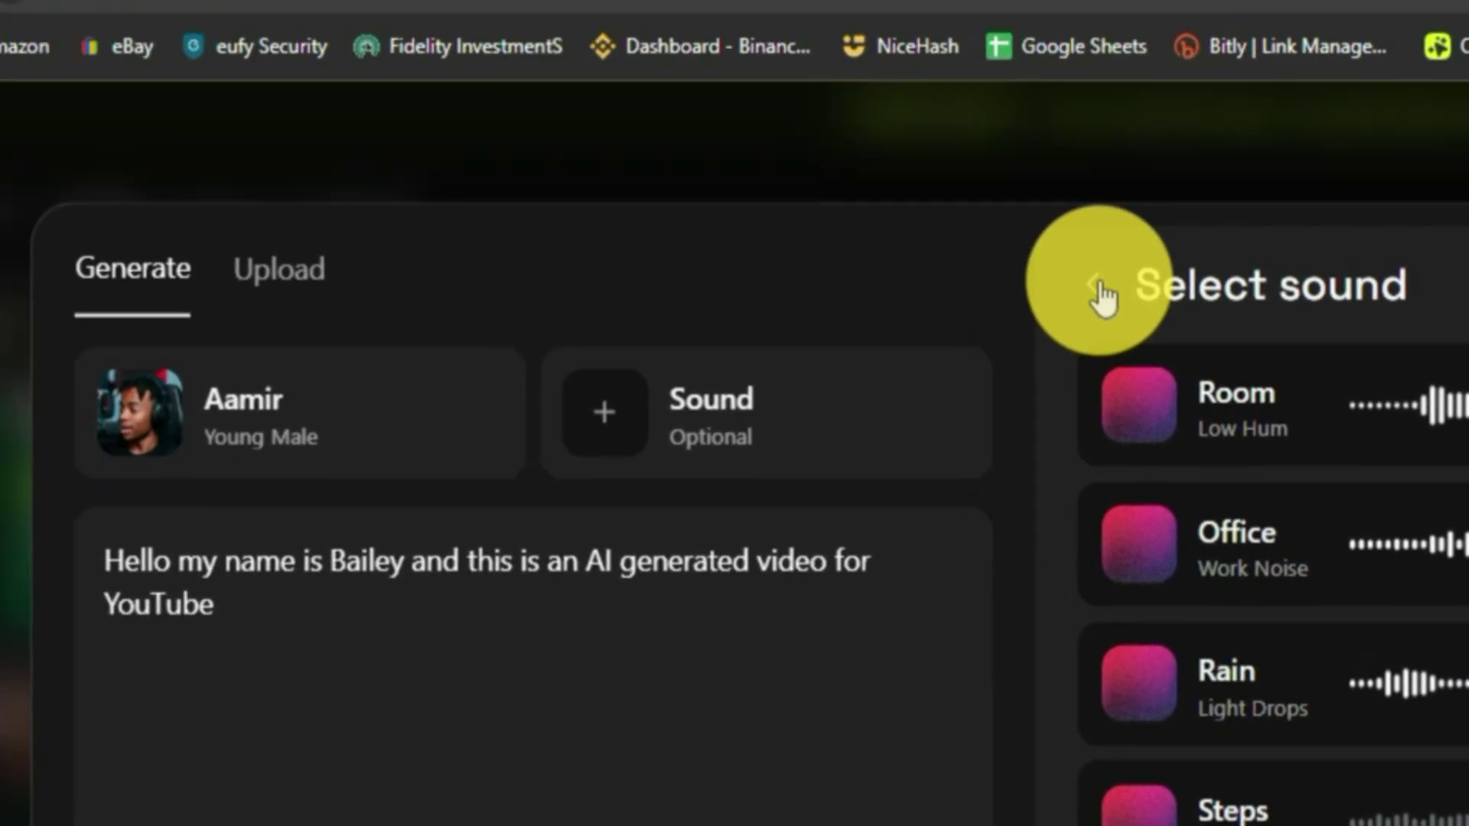
pyautogui.click(576, 0)
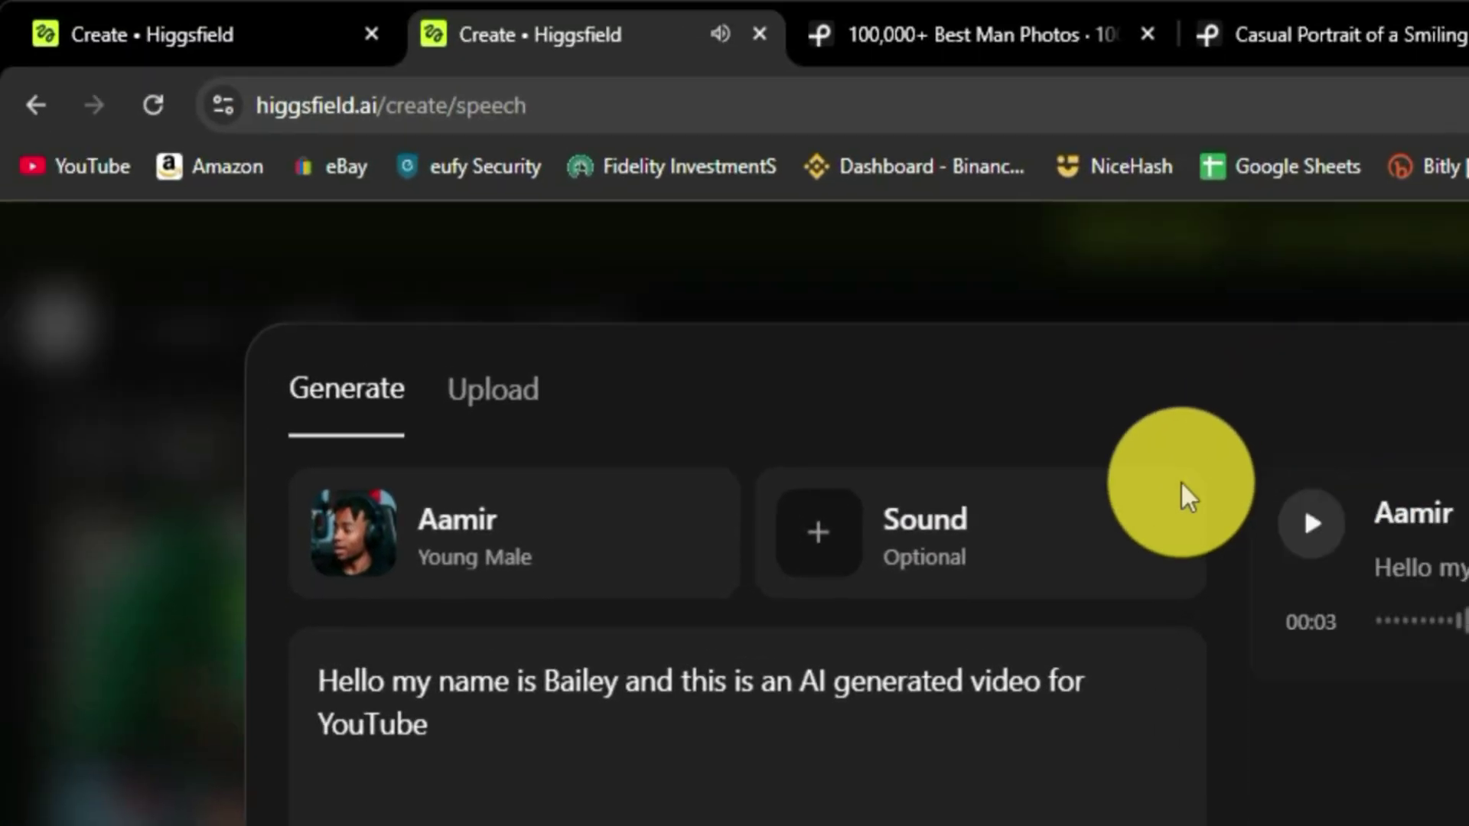
# Step: Replay the Aamir voice clip, then close the speech dialog and return to the Prompt field
pyautogui.click(1311, 523)
pyautogui.click(1311, 523)
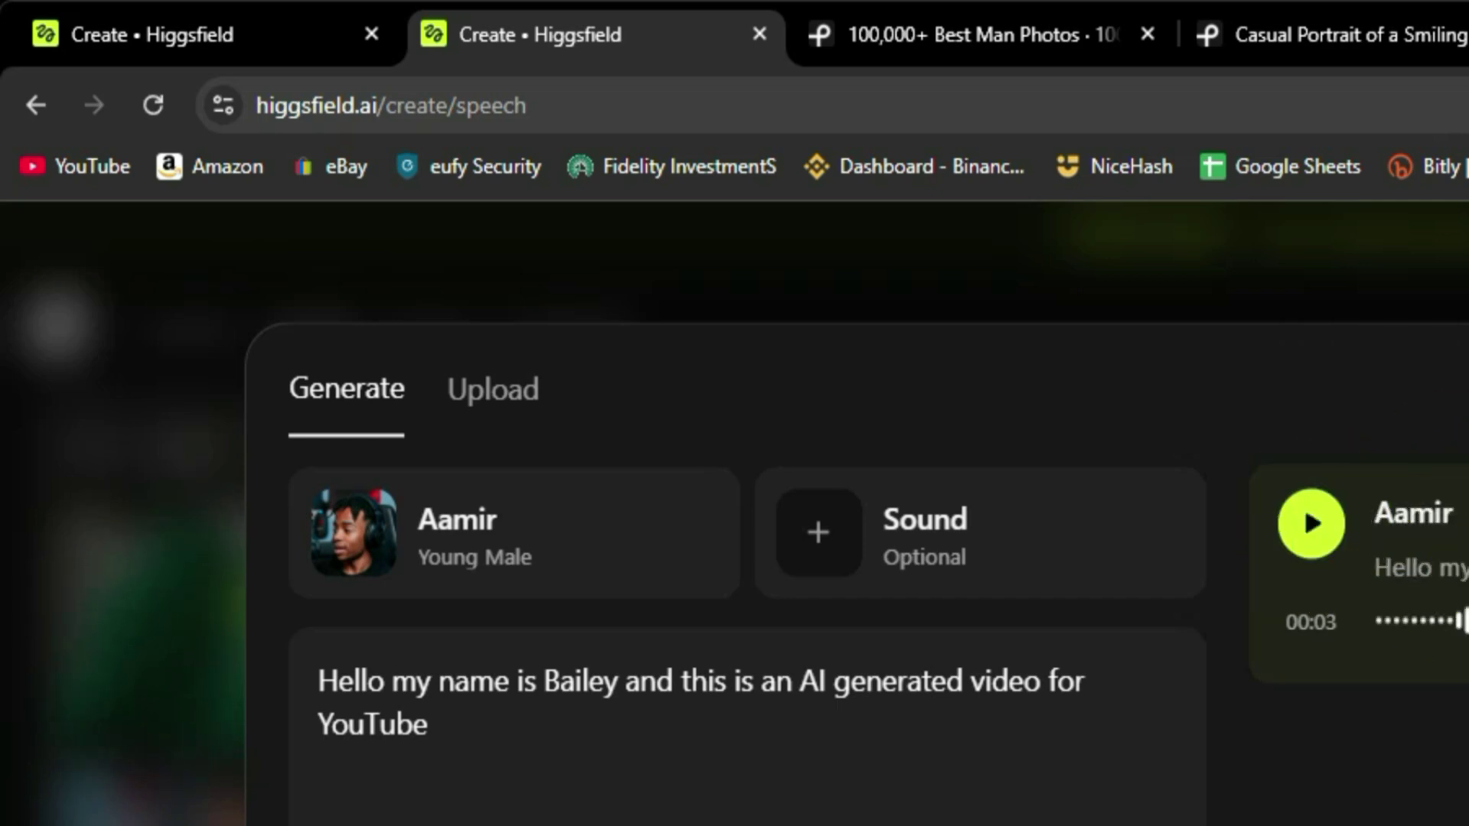
pyautogui.click(1312, 525)
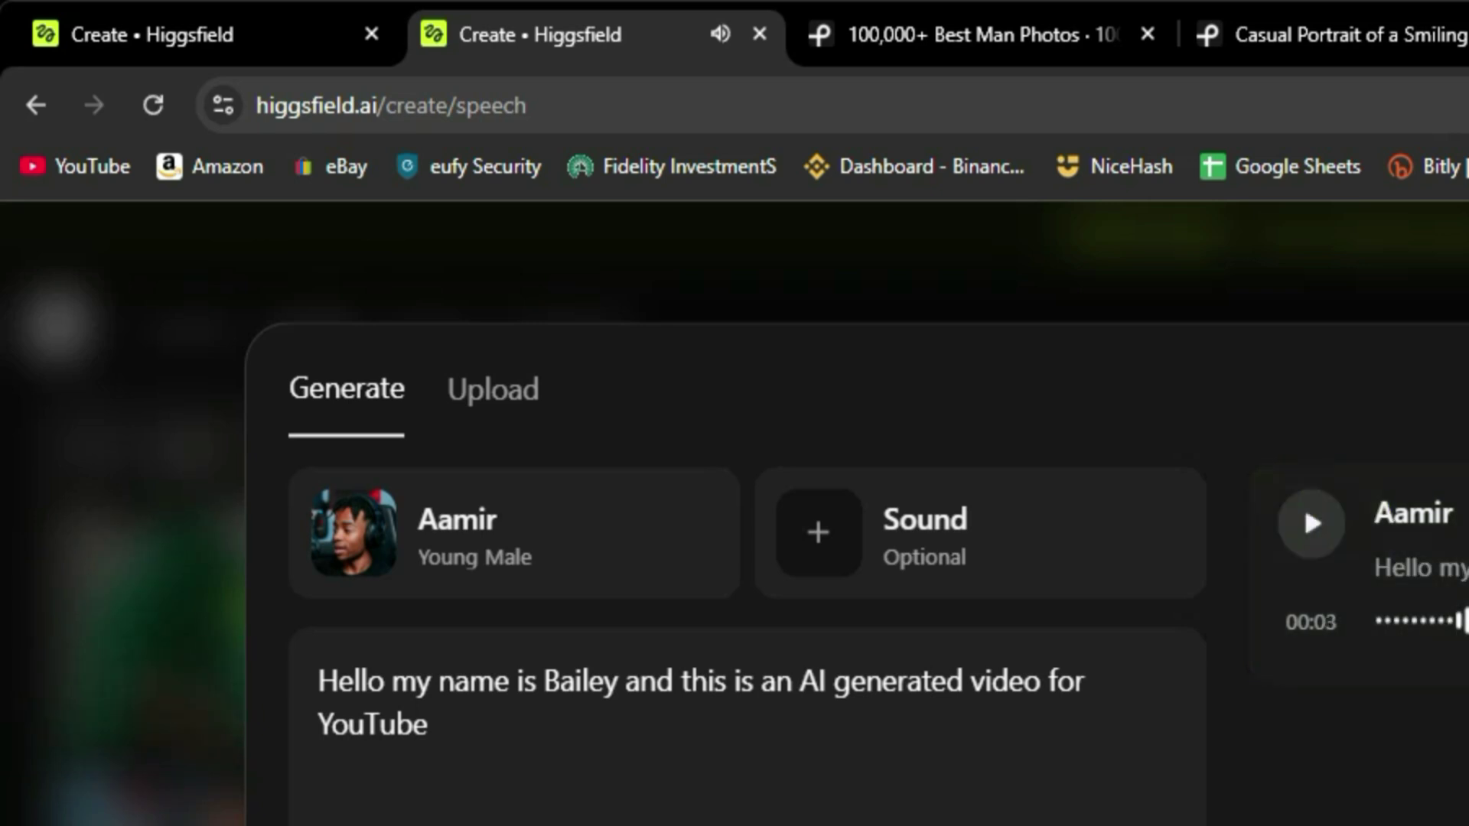
pyautogui.press('Escape')
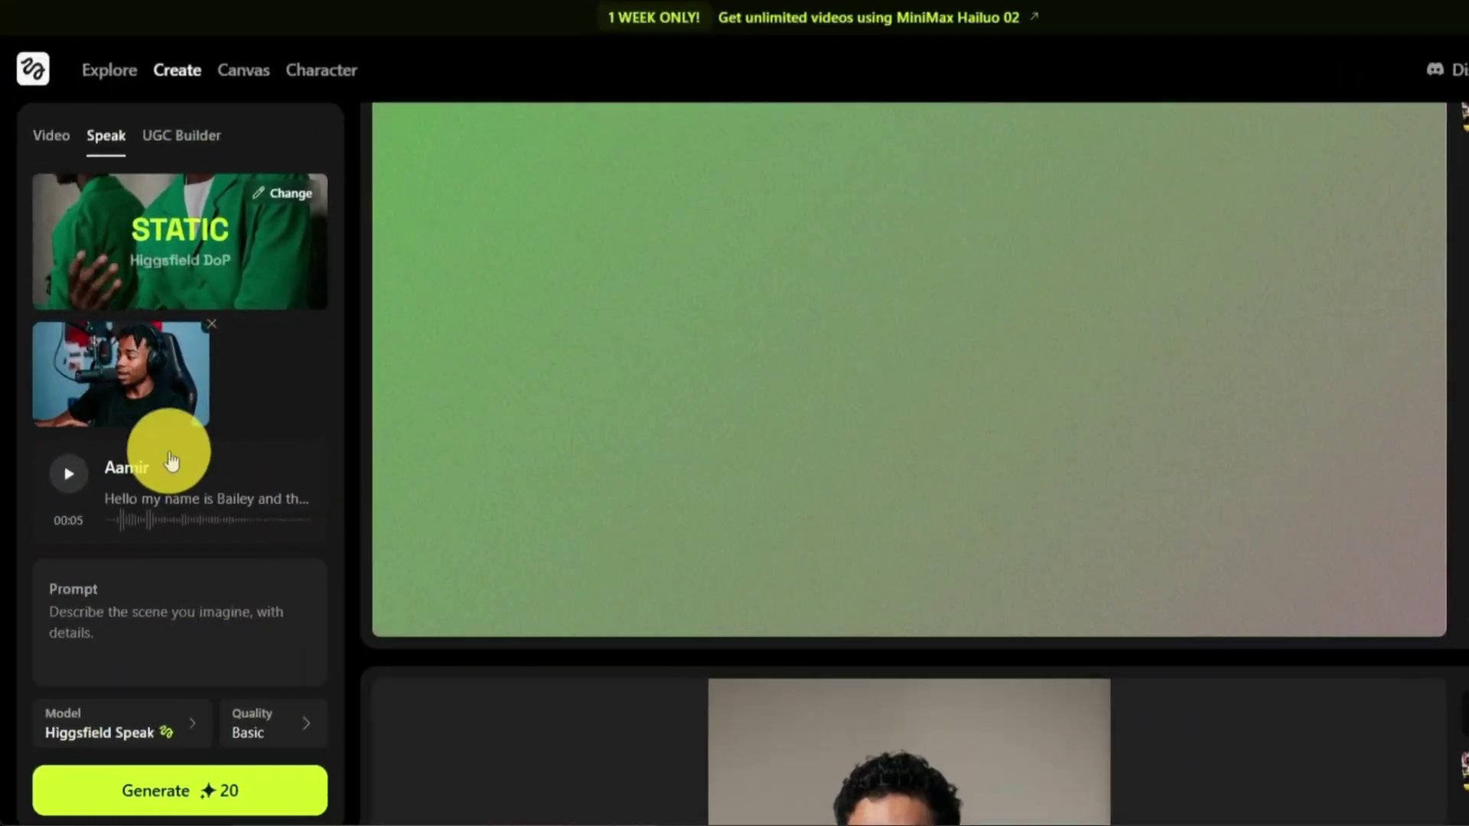
pyautogui.click(362, 451)
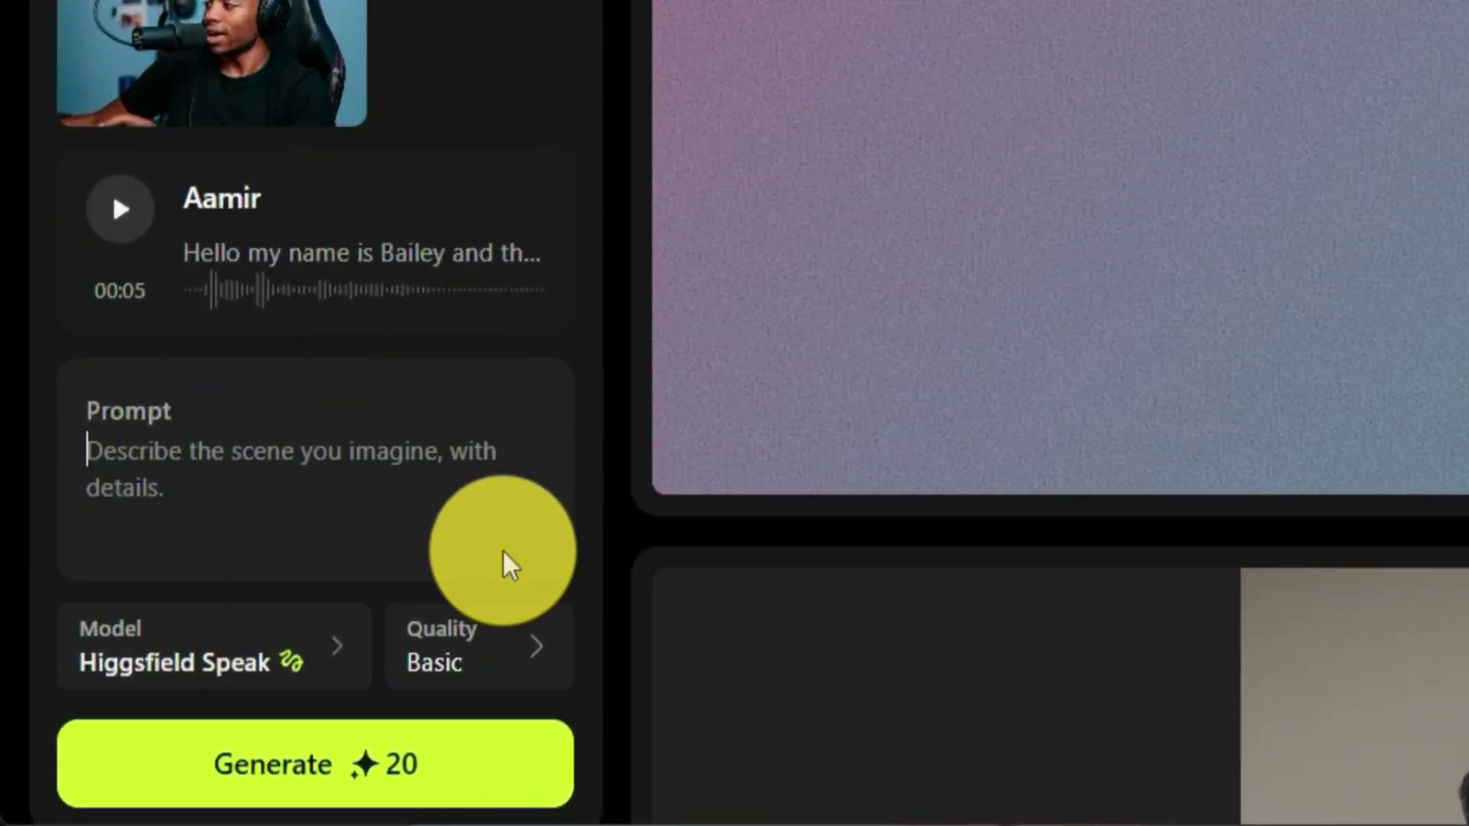
# Step: Compare Google Veo 3 Fast and Veo 3 costs, then switch back to Higgsfield Speak
pyautogui.click(342, 663)
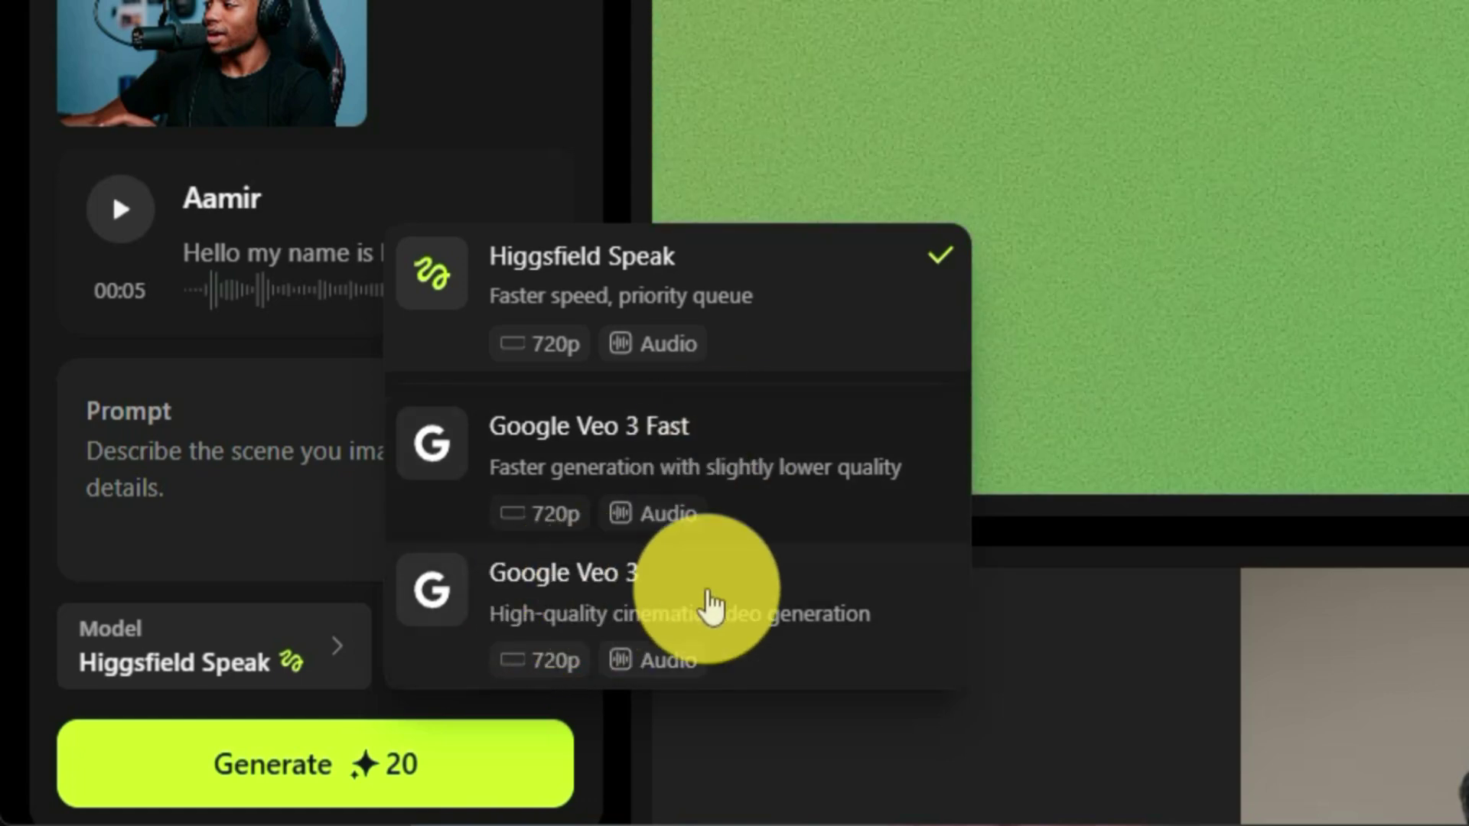
pyautogui.click(739, 479)
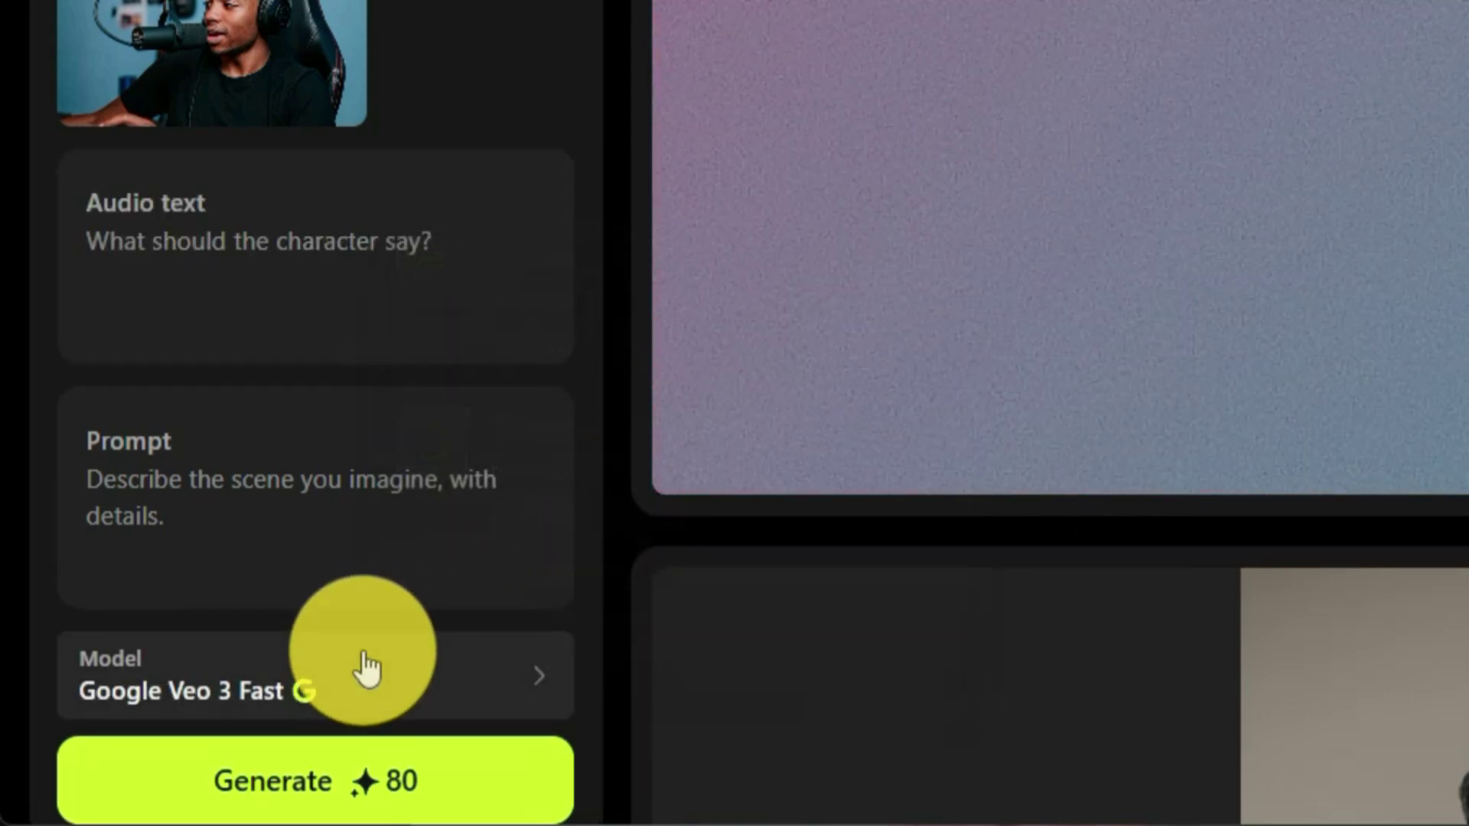
pyautogui.click(360, 673)
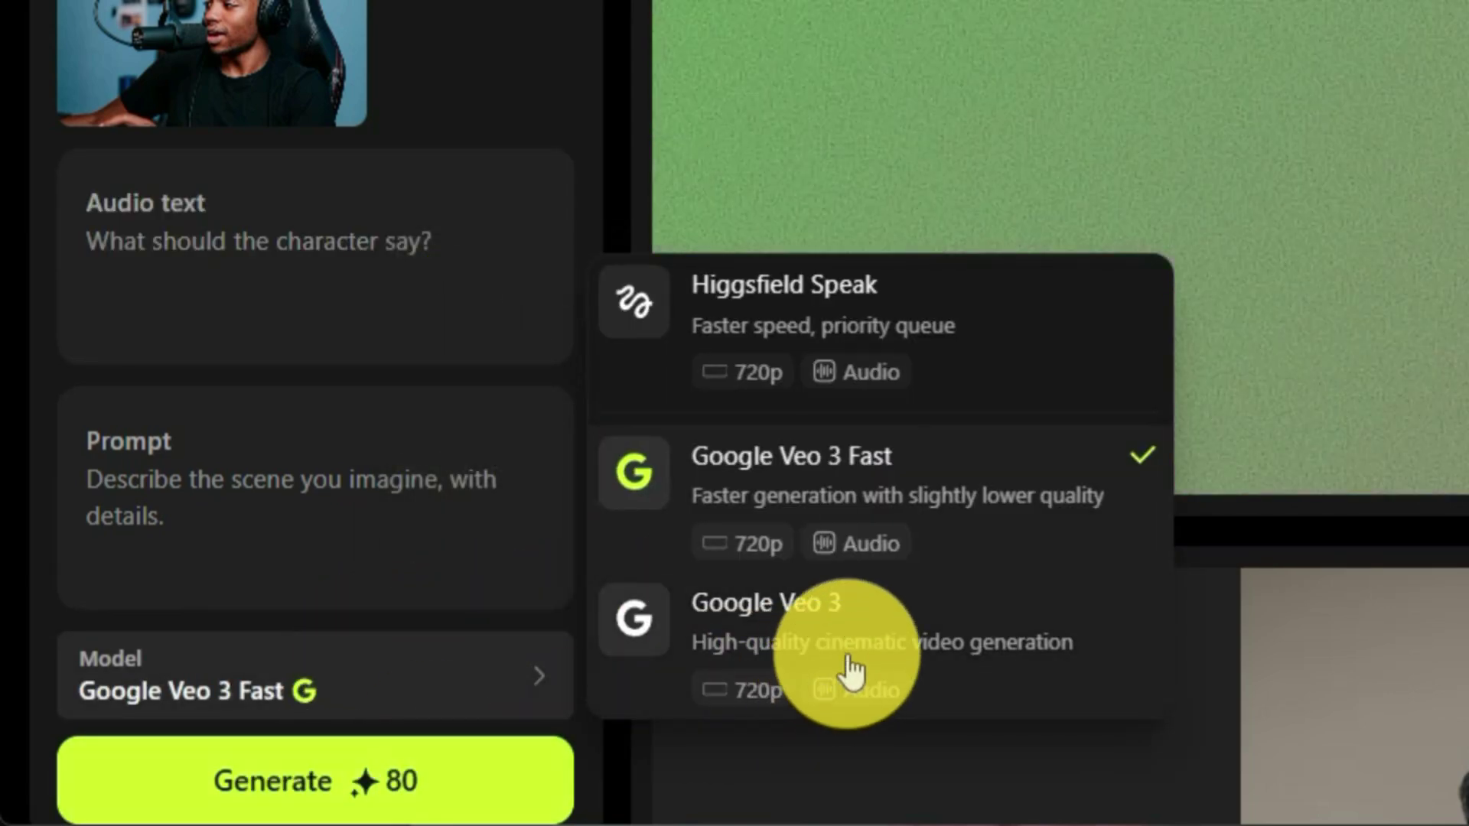
pyautogui.click(868, 647)
pyautogui.click(475, 701)
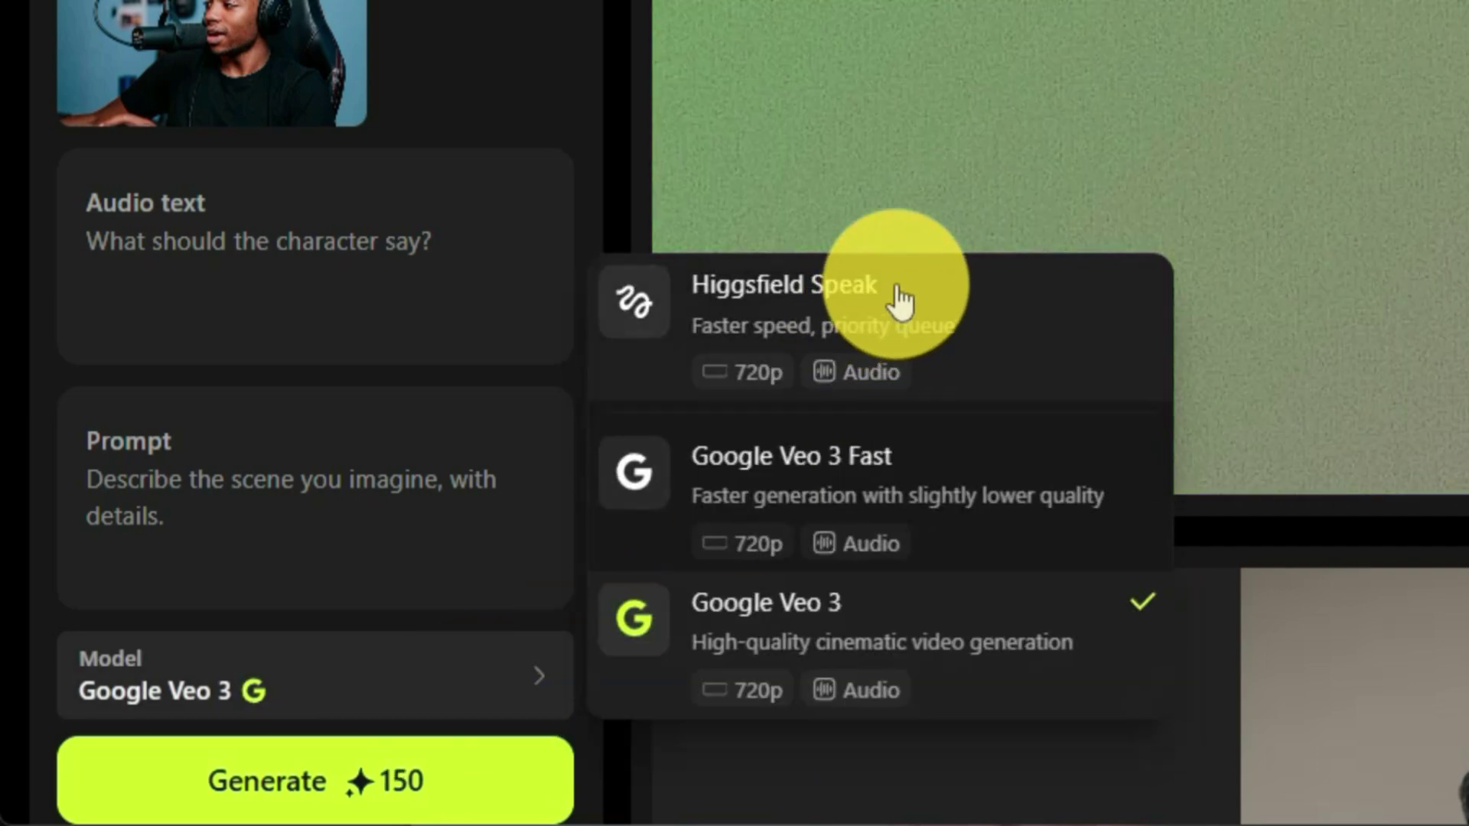
pyautogui.click(901, 302)
# Step: Try Medium and High quality, then settle on Basic quality for 20 credits
pyautogui.click(502, 678)
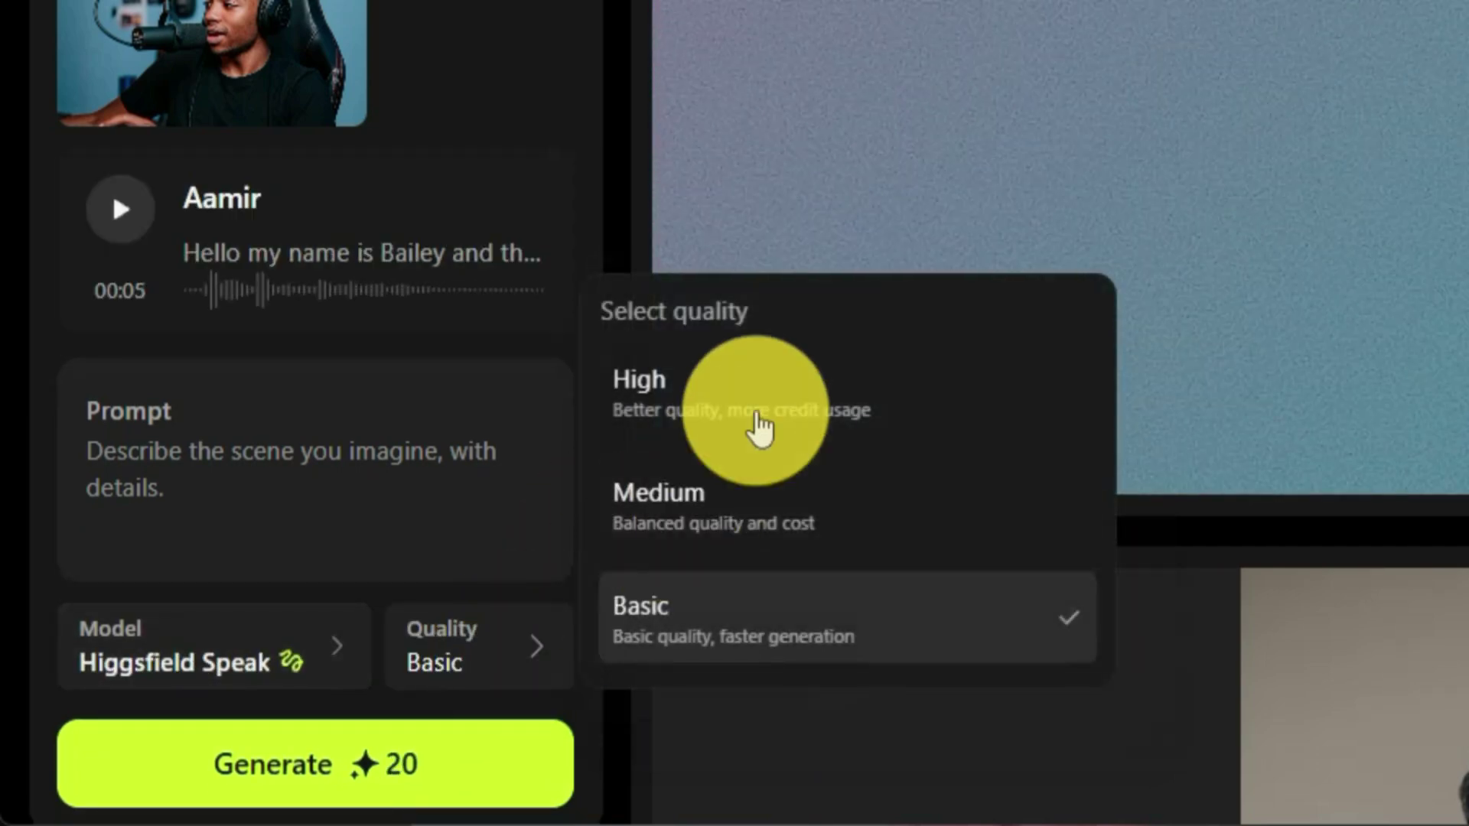
pyautogui.click(734, 528)
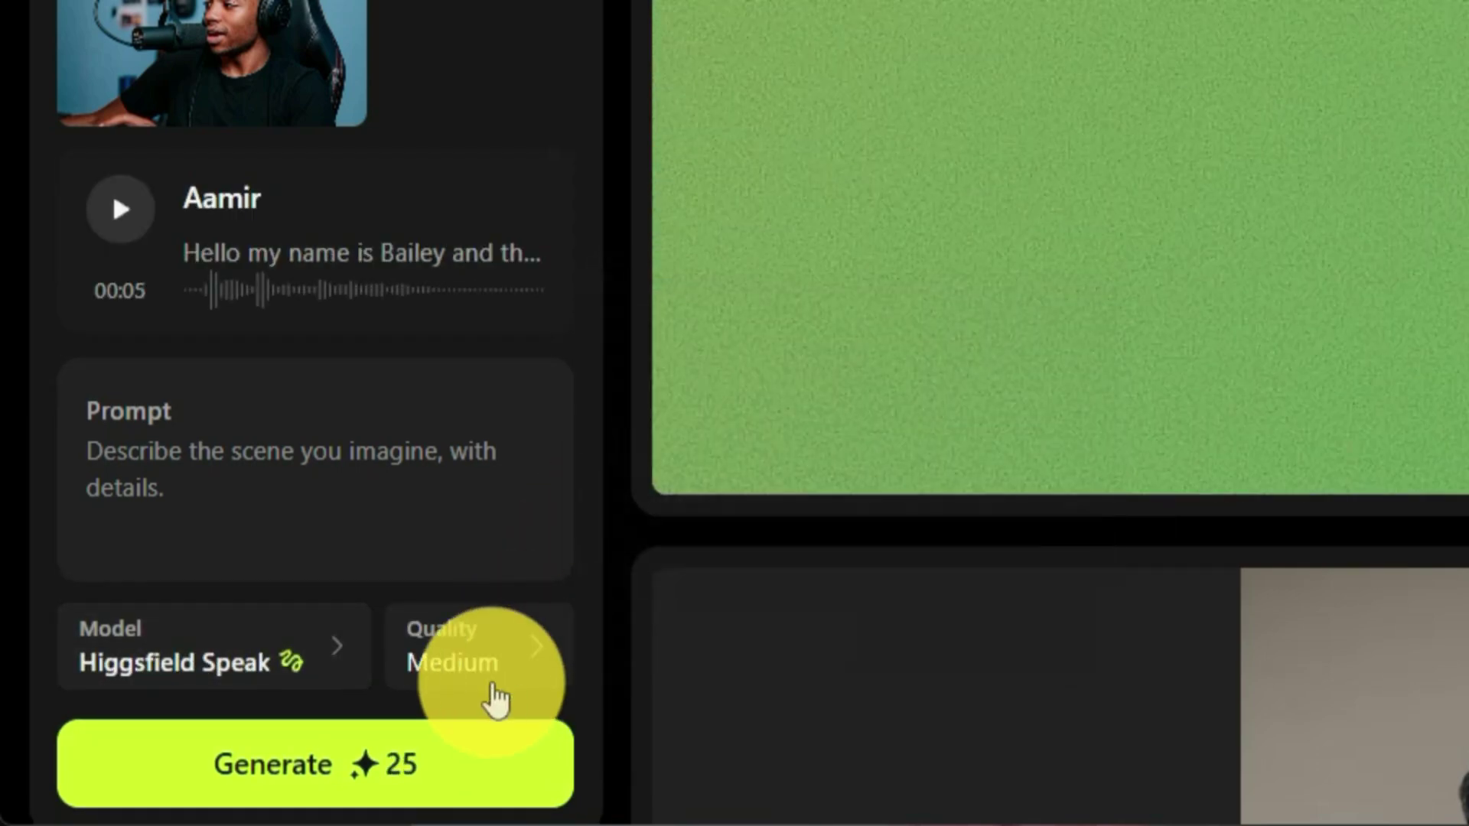
pyautogui.click(490, 681)
pyautogui.click(764, 403)
pyautogui.click(485, 643)
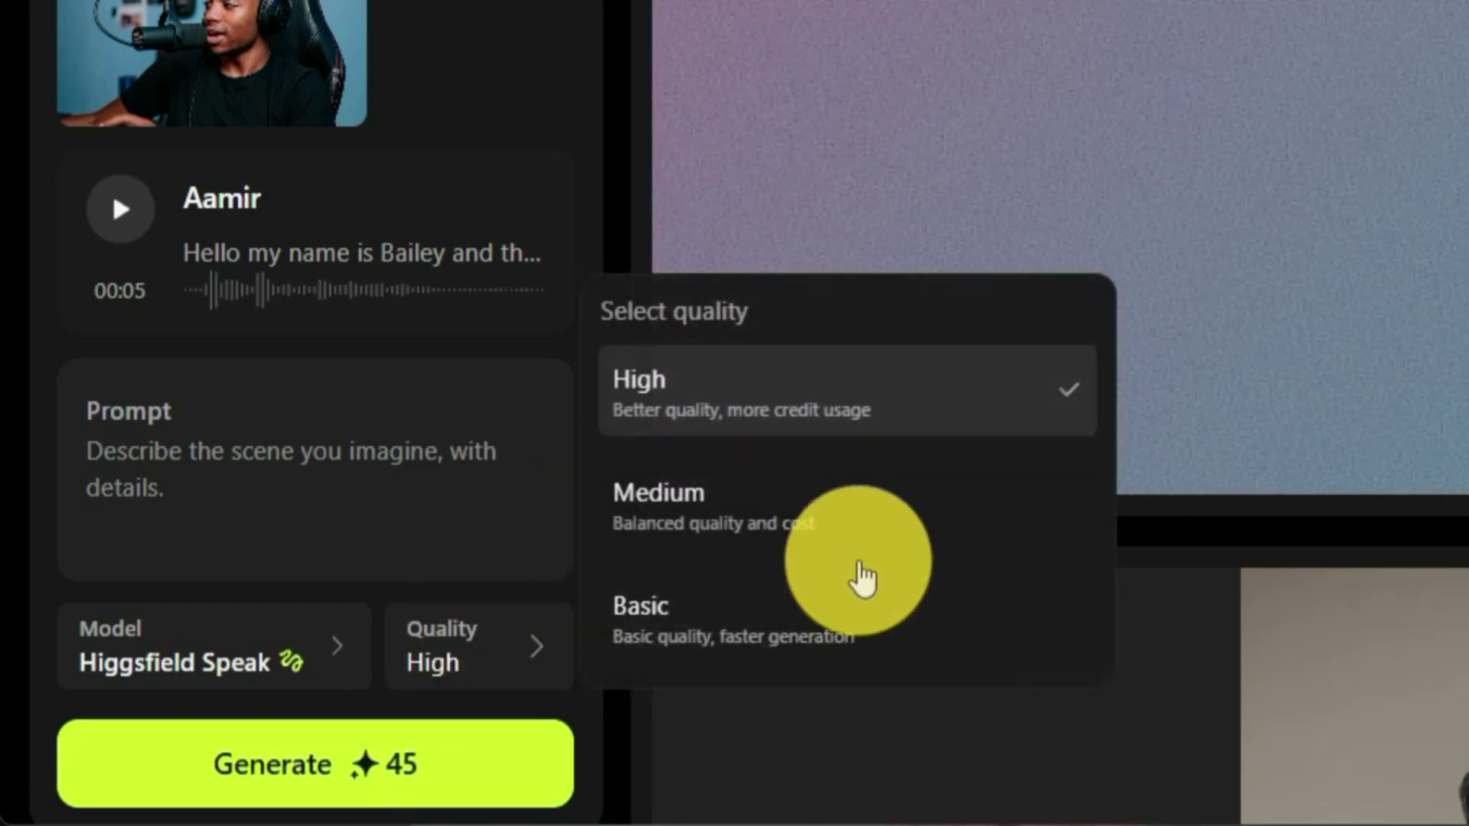
pyautogui.click(773, 631)
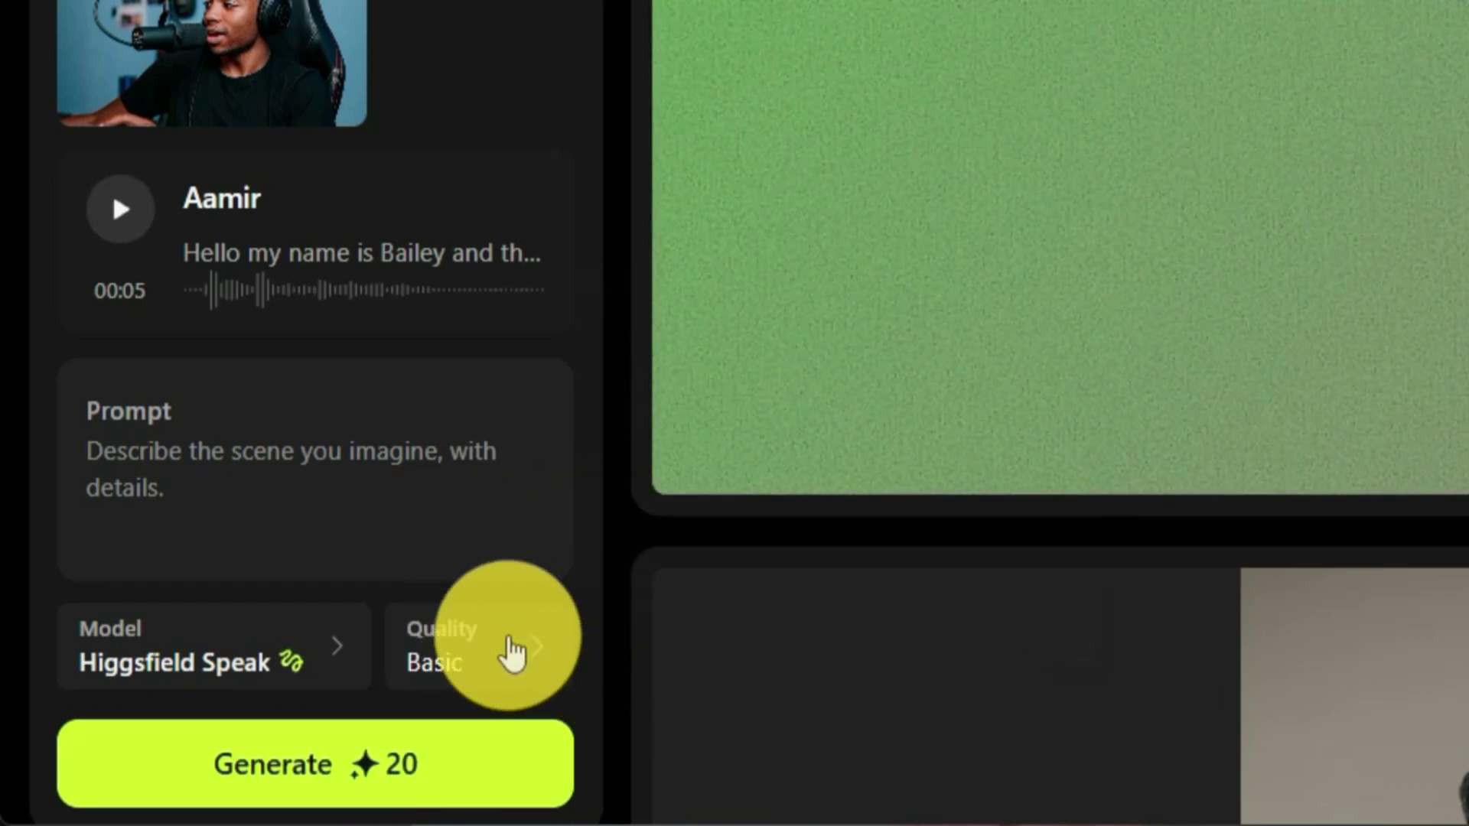
pyautogui.click(513, 650)
pyautogui.click(755, 769)
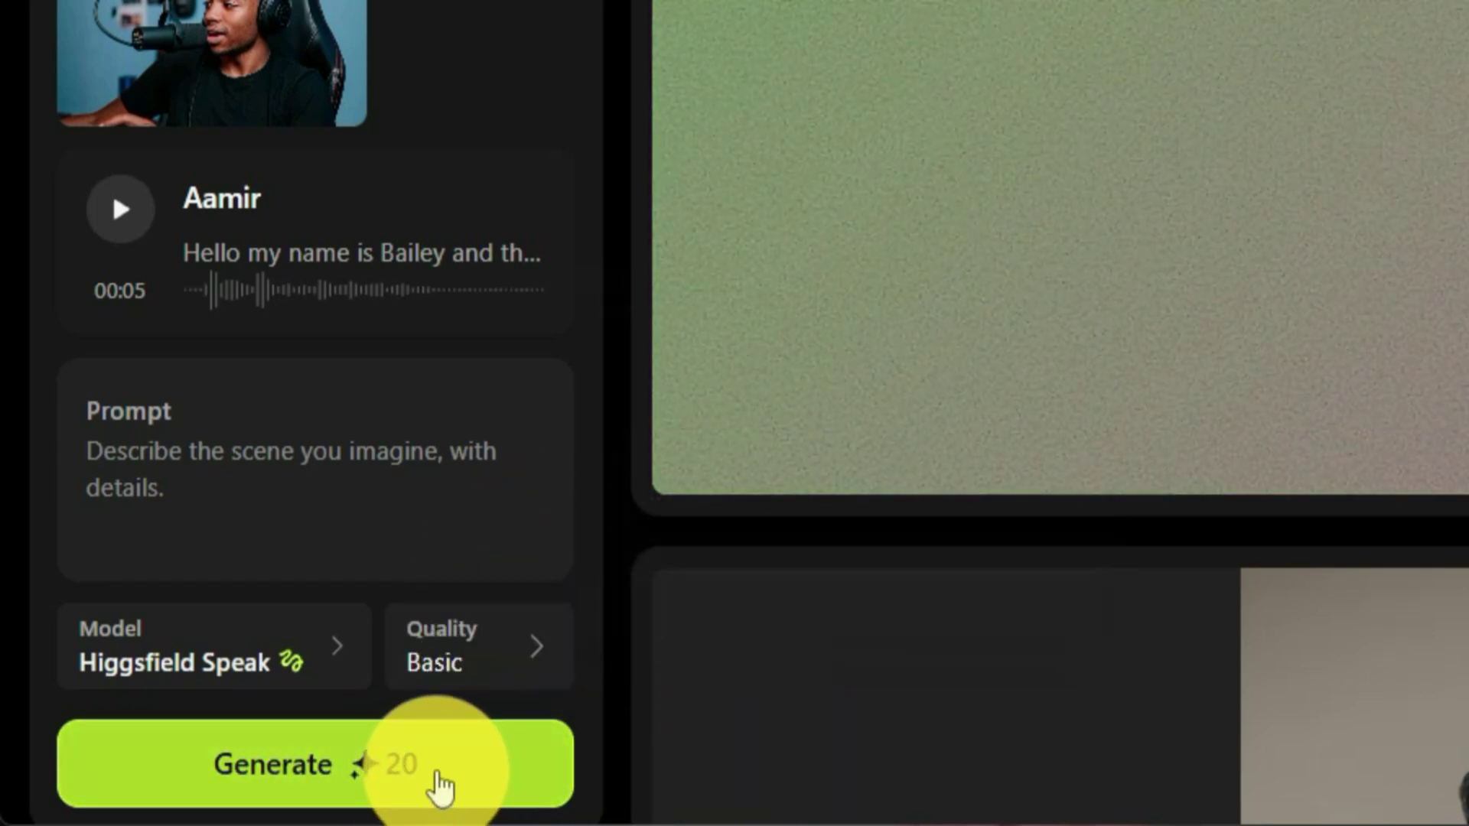
pyautogui.click(436, 787)
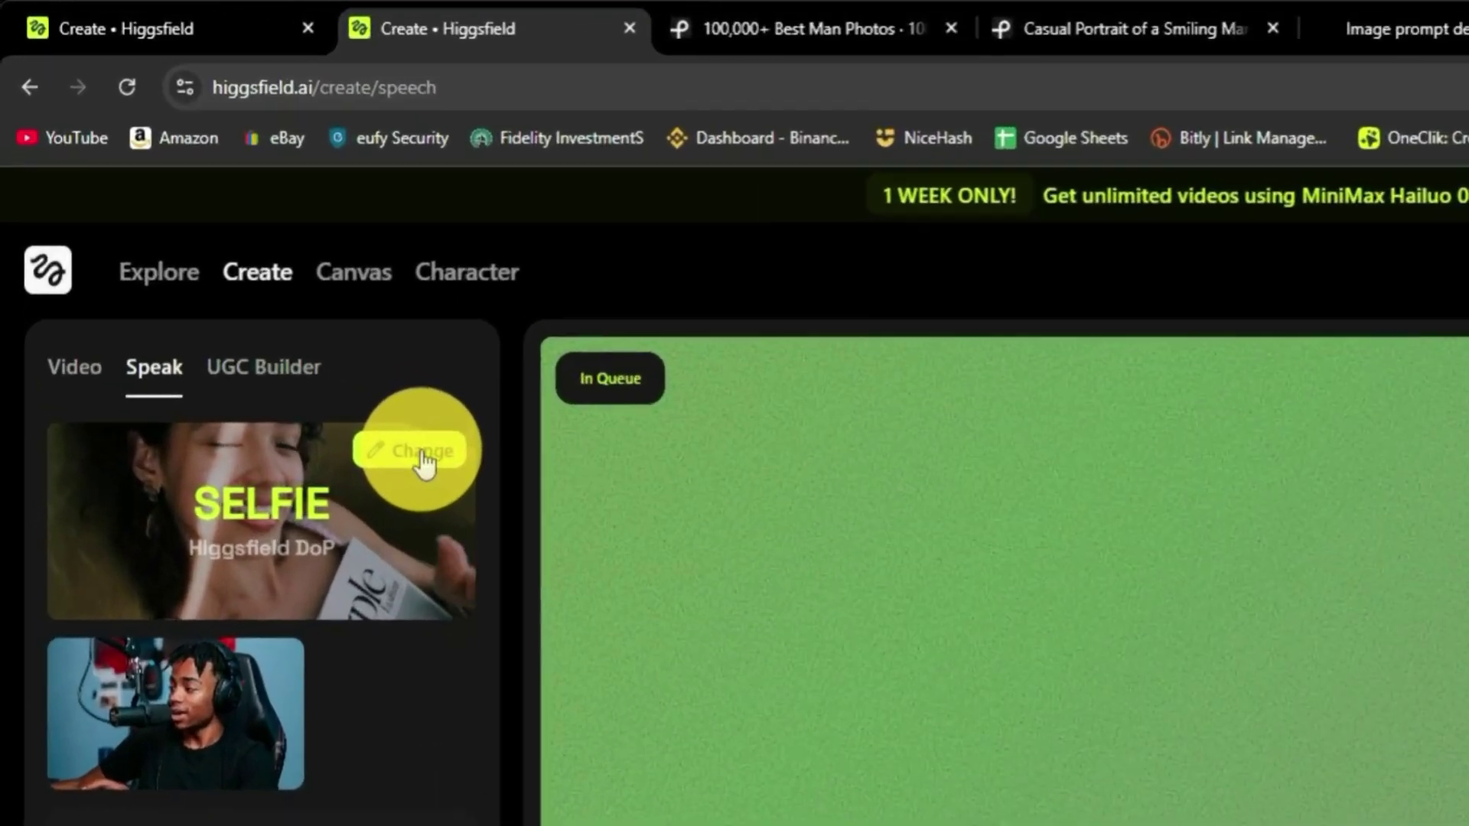
pyautogui.click(247, 272)
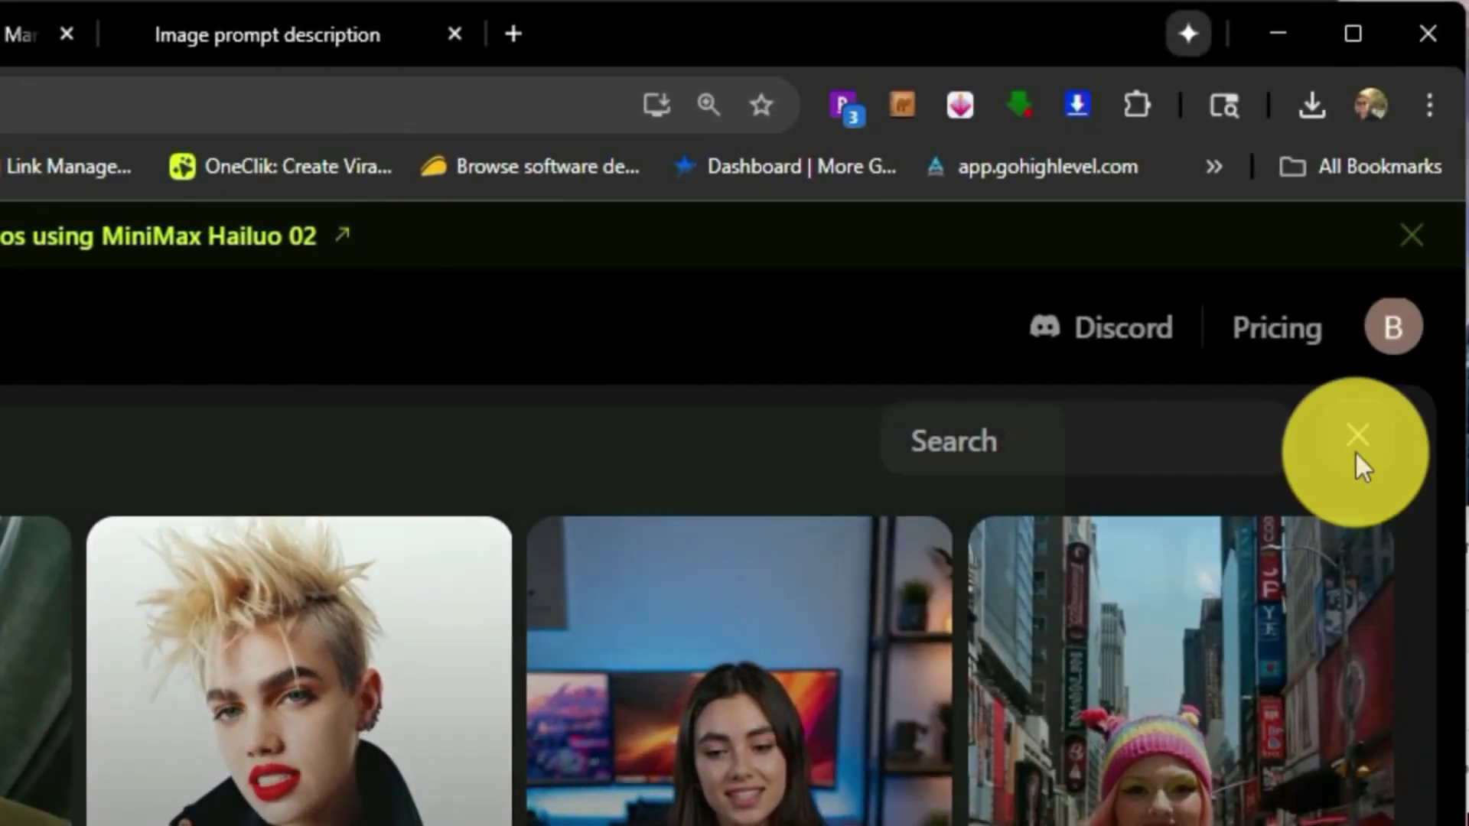
pyautogui.click(1357, 459)
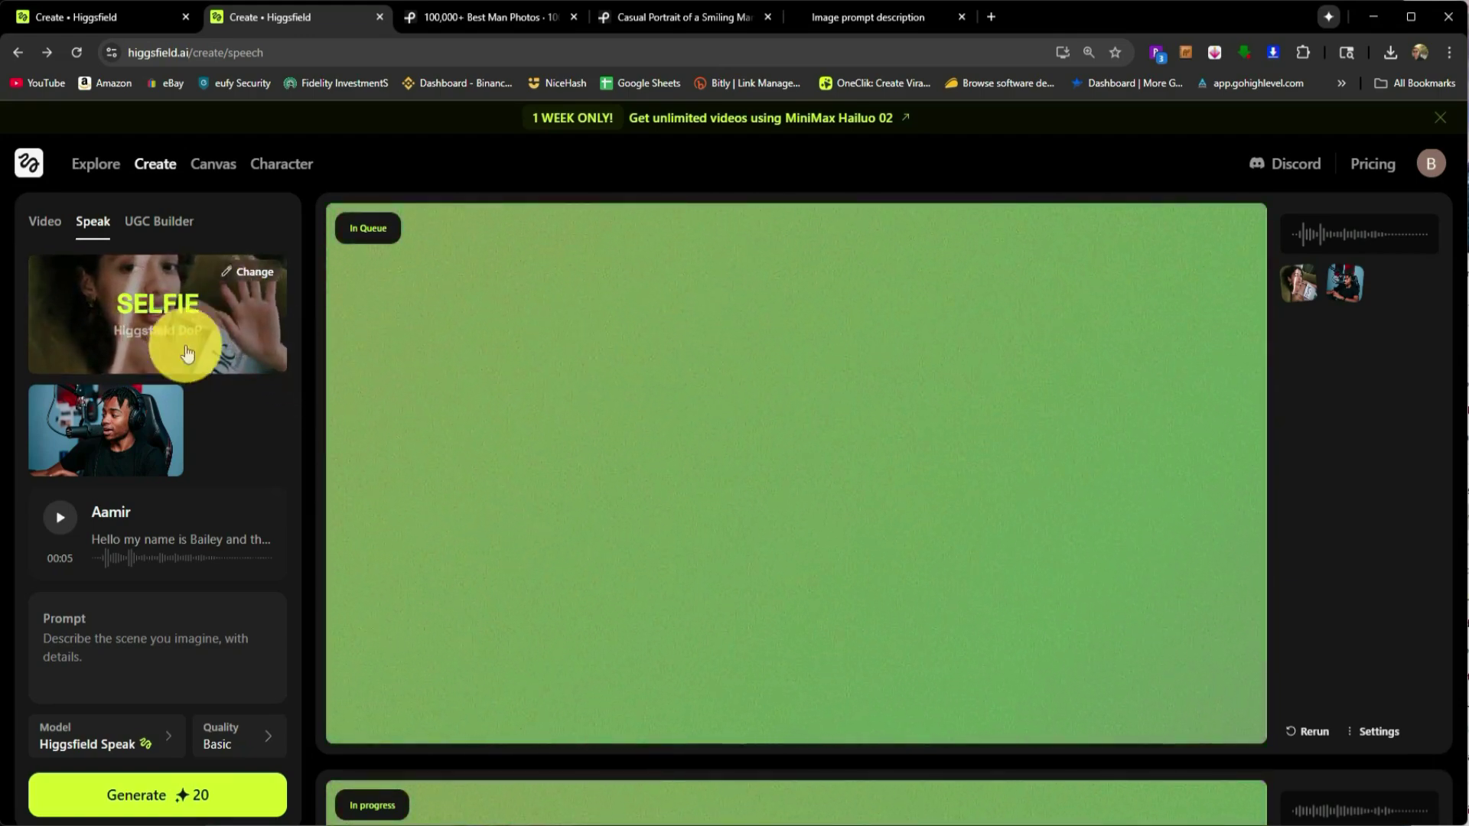
# Step: Reuse the white-shirt man's WALK & TALK template and photo from his earlier video
pyautogui.scroll(-1, 513, 424)
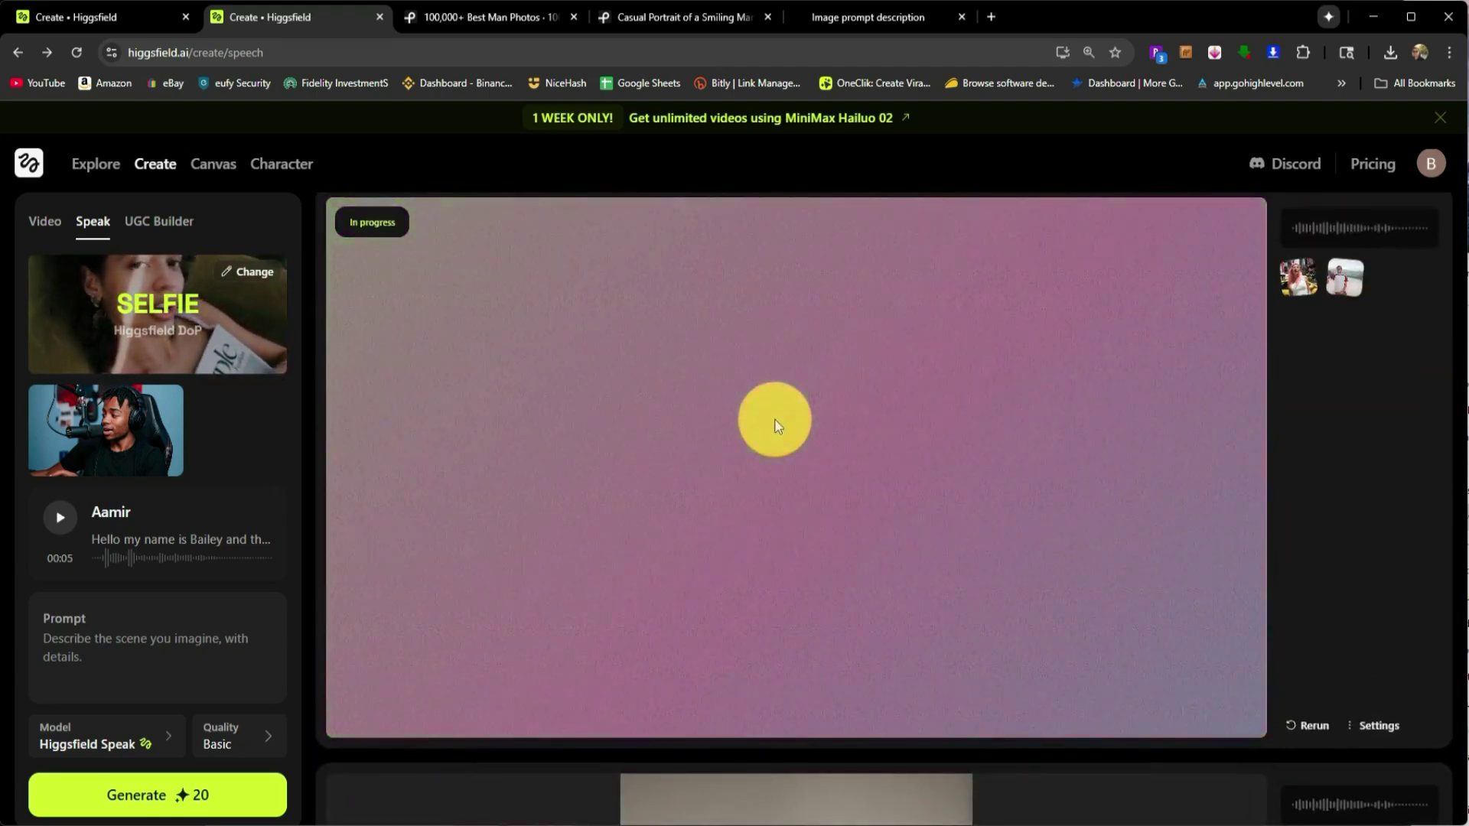
pyautogui.scroll(-5, 781, 421)
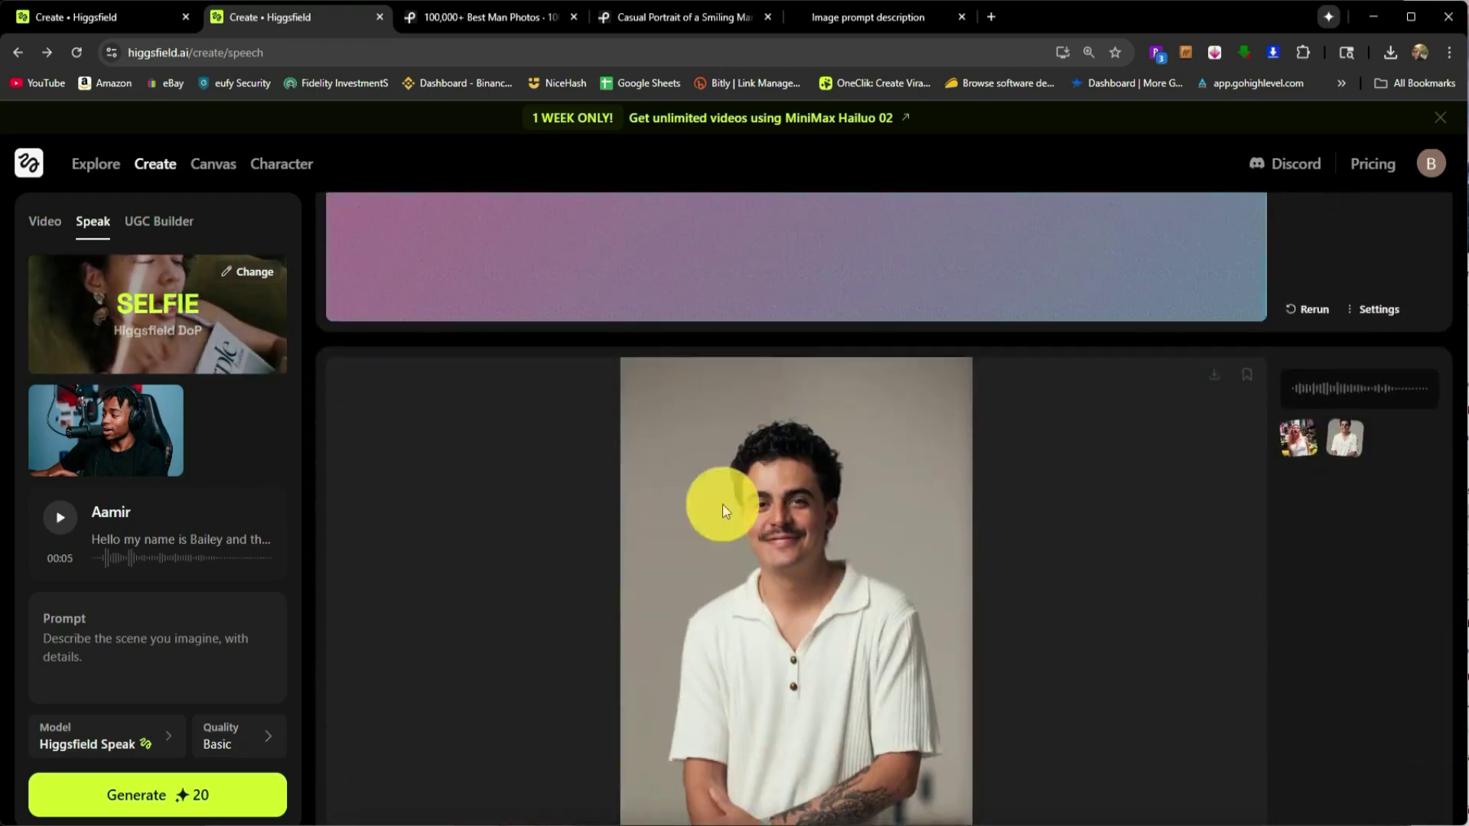
pyautogui.scroll(-1, 1120, 394)
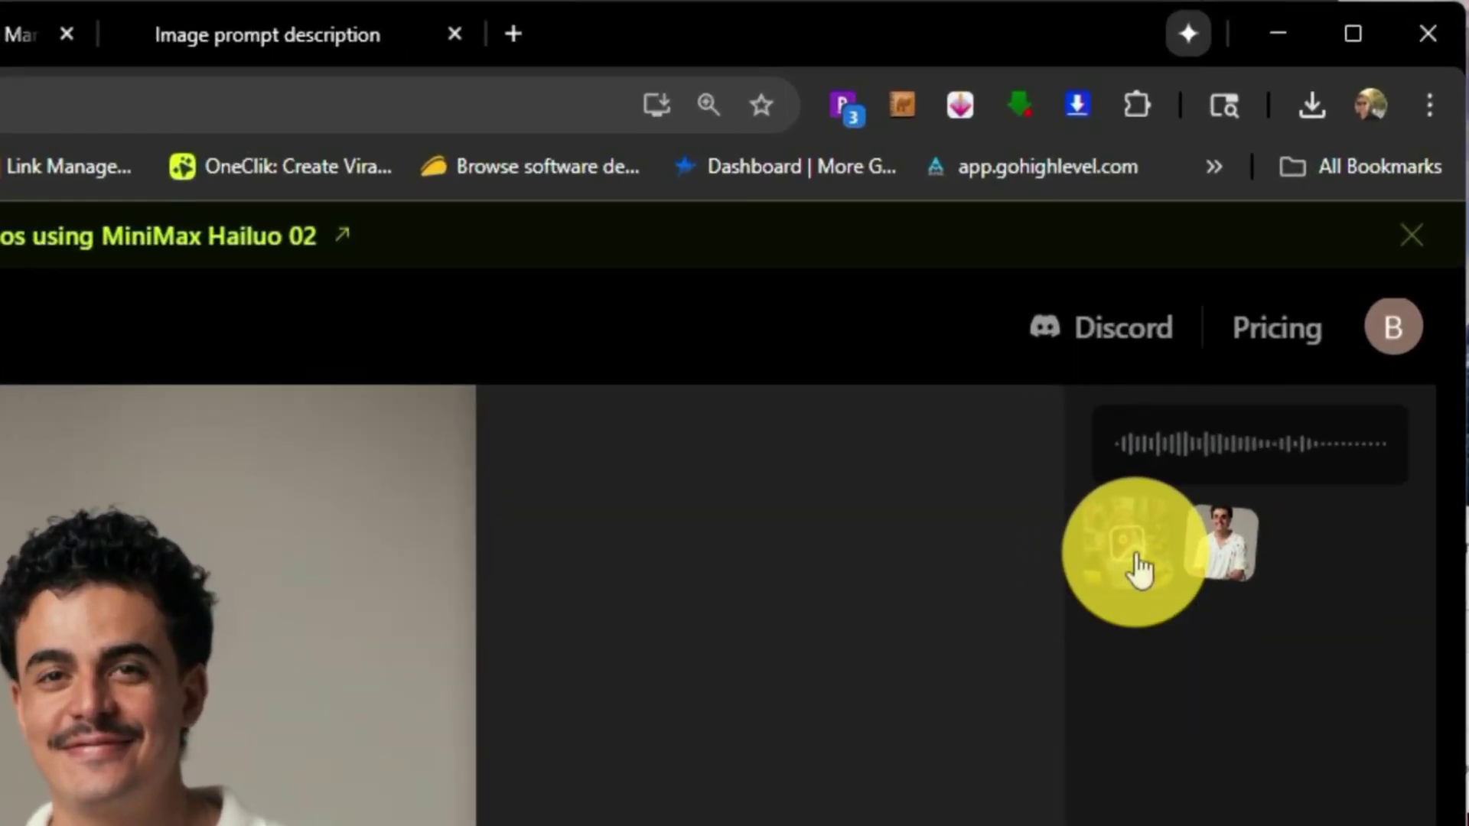
pyautogui.click(1138, 568)
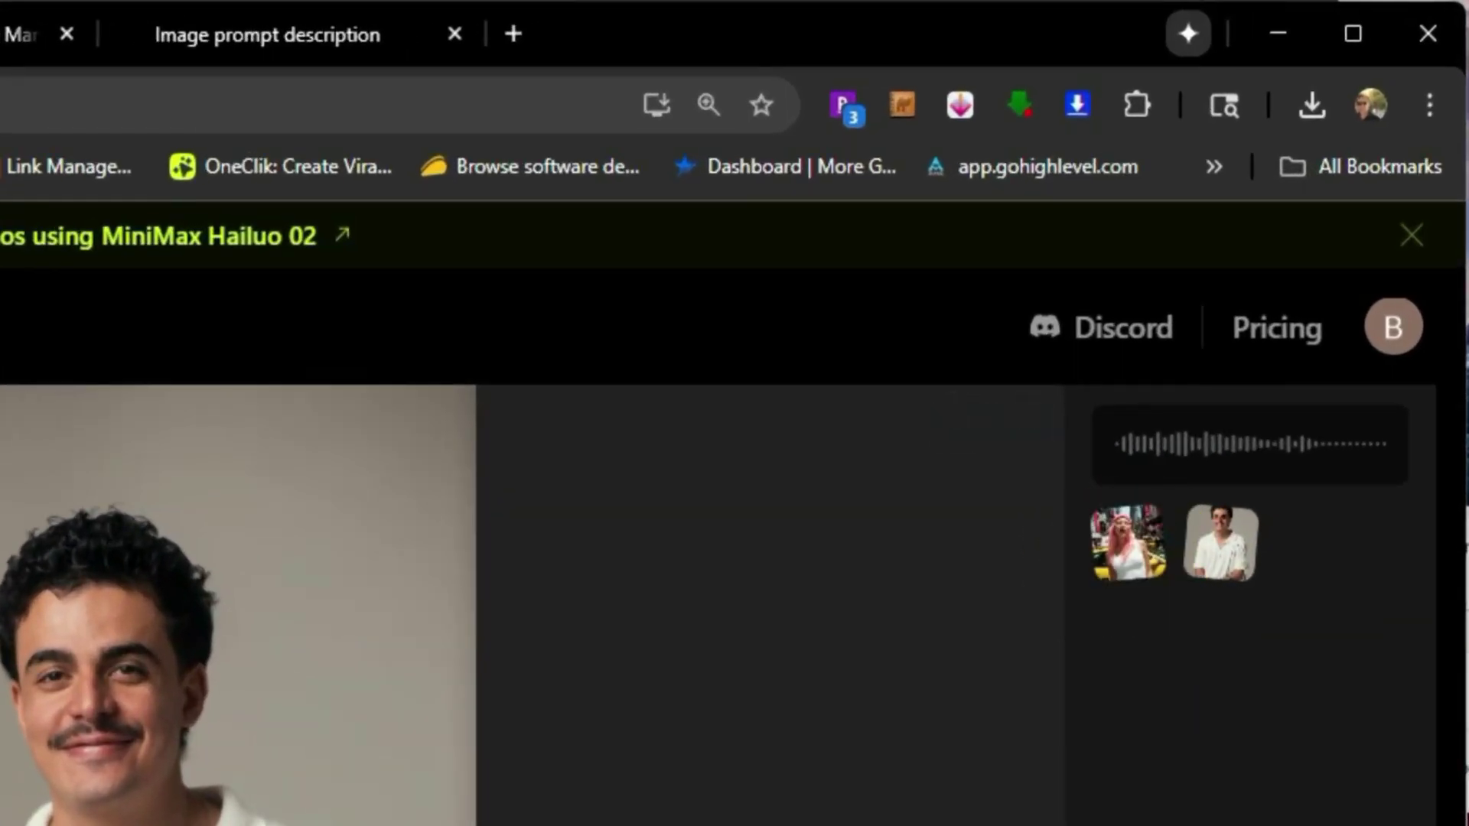
pyautogui.click(1247, 581)
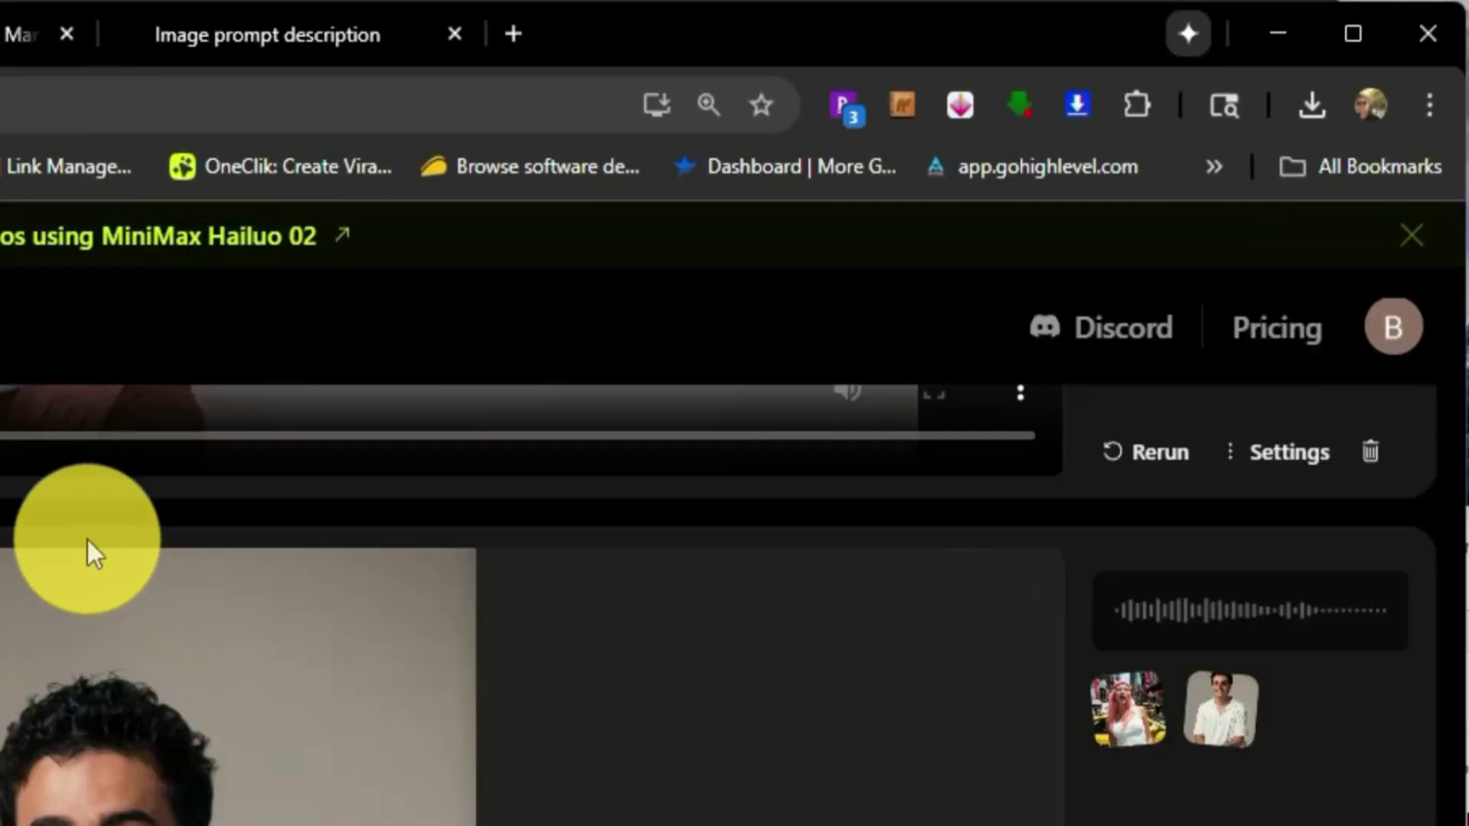
pyautogui.moveTo(93, 552)
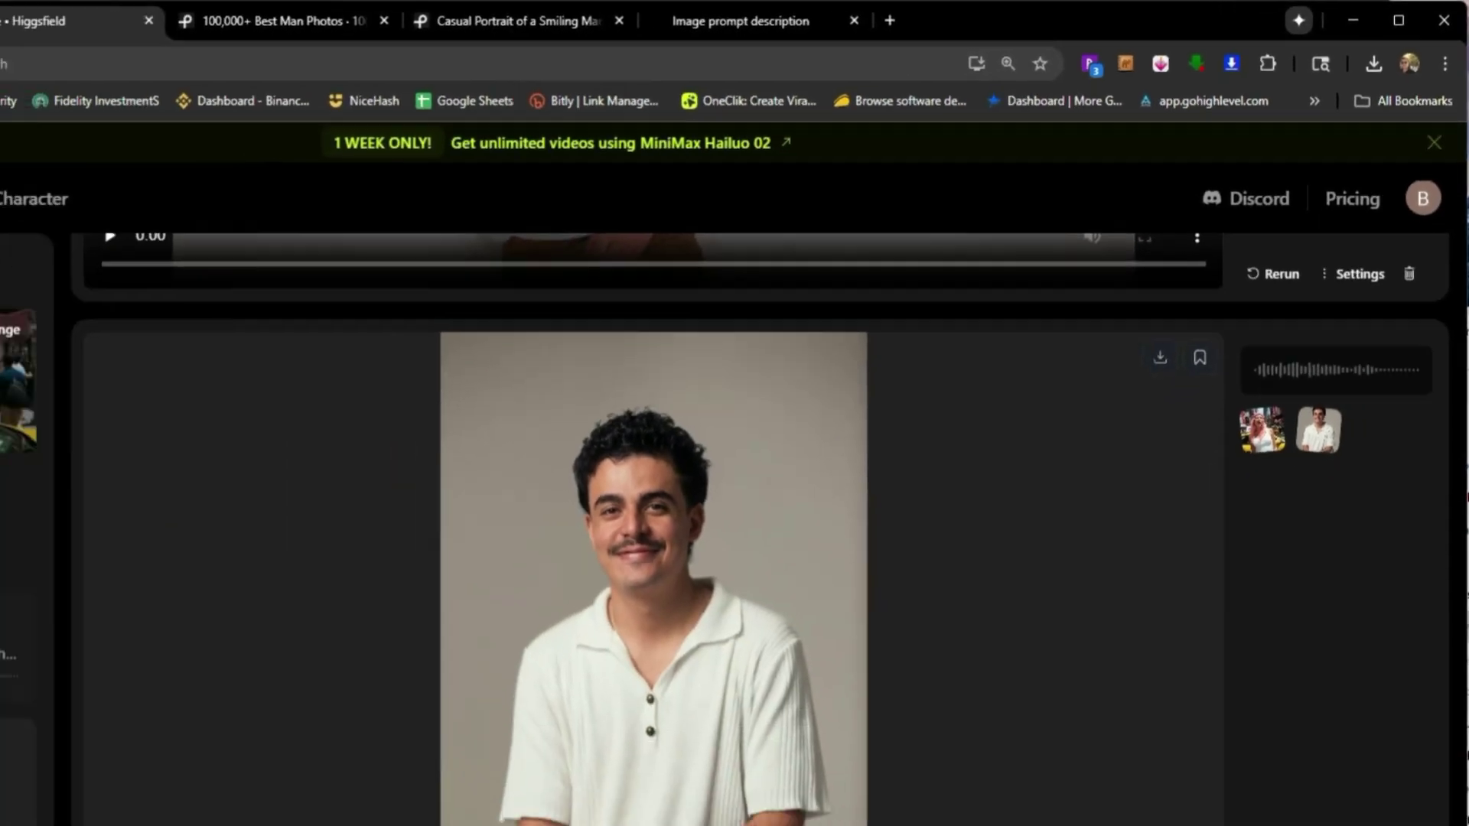
# Step: Watch the white-shirt man's finished talking video to the end, then scroll back up
pyautogui.click(345, 771)
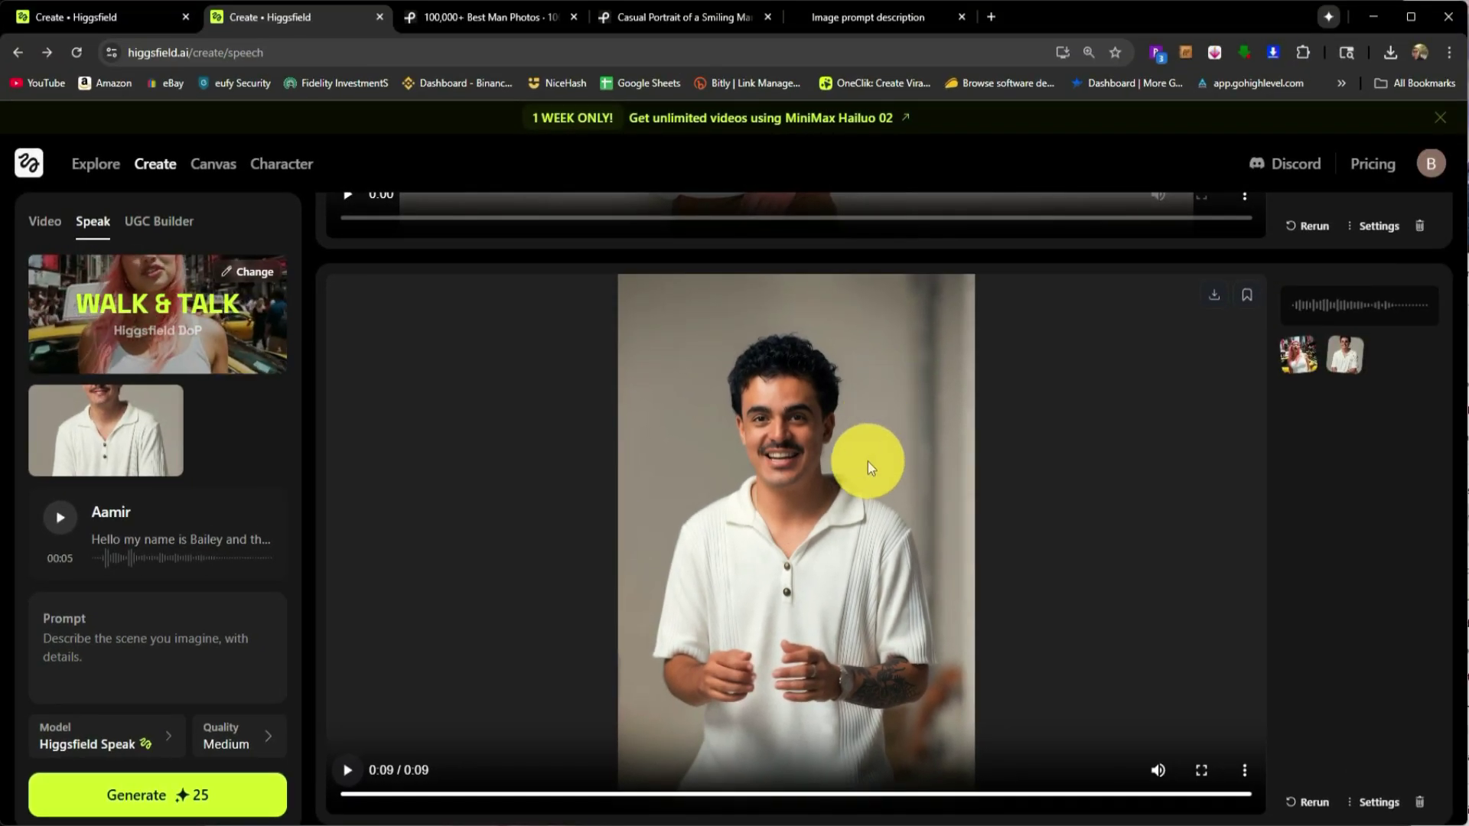
pyautogui.scroll(1, 855, 467)
pyautogui.scroll(-1, 837, 486)
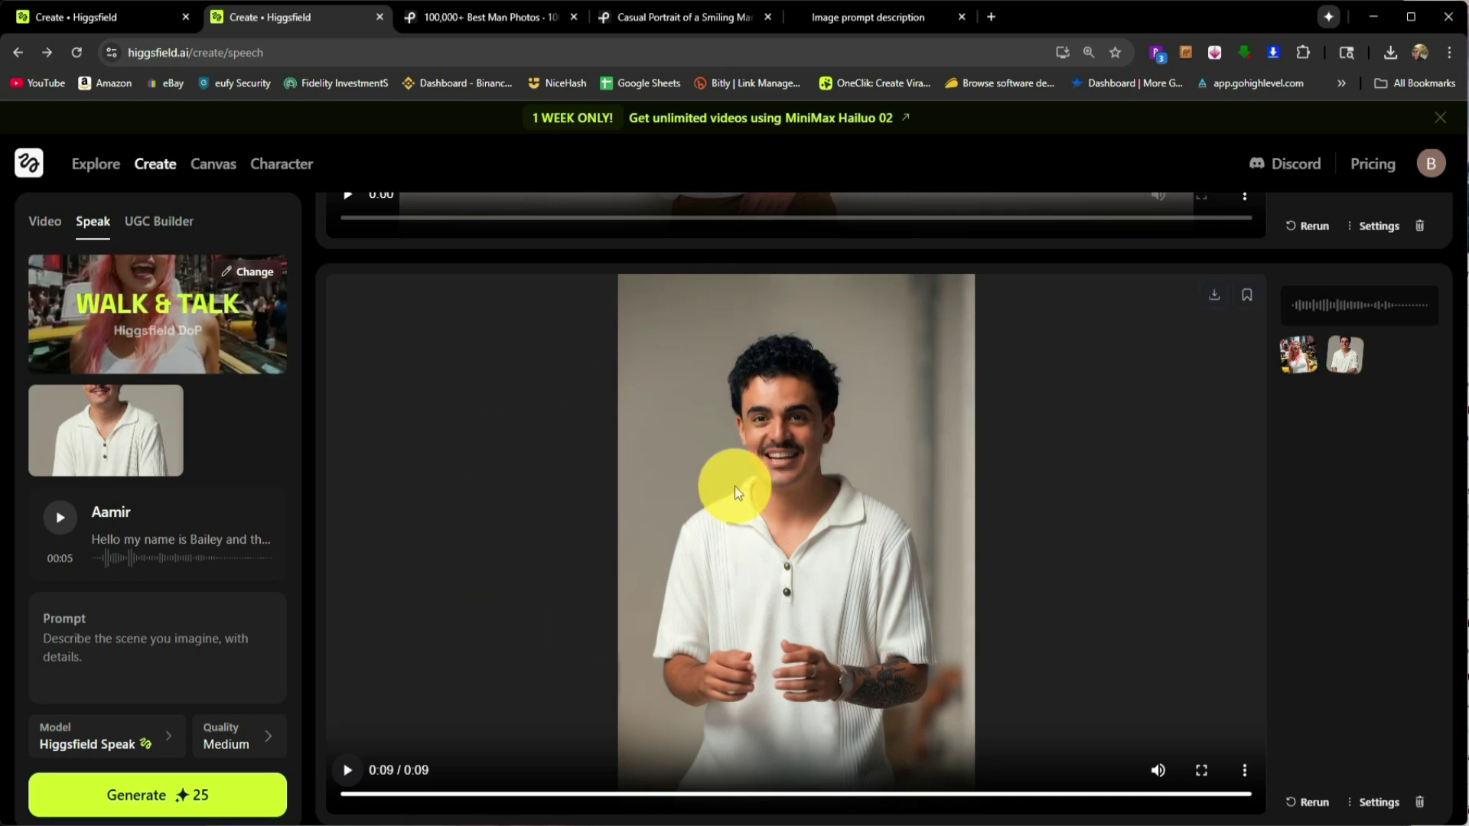
pyautogui.scroll(7, 734, 490)
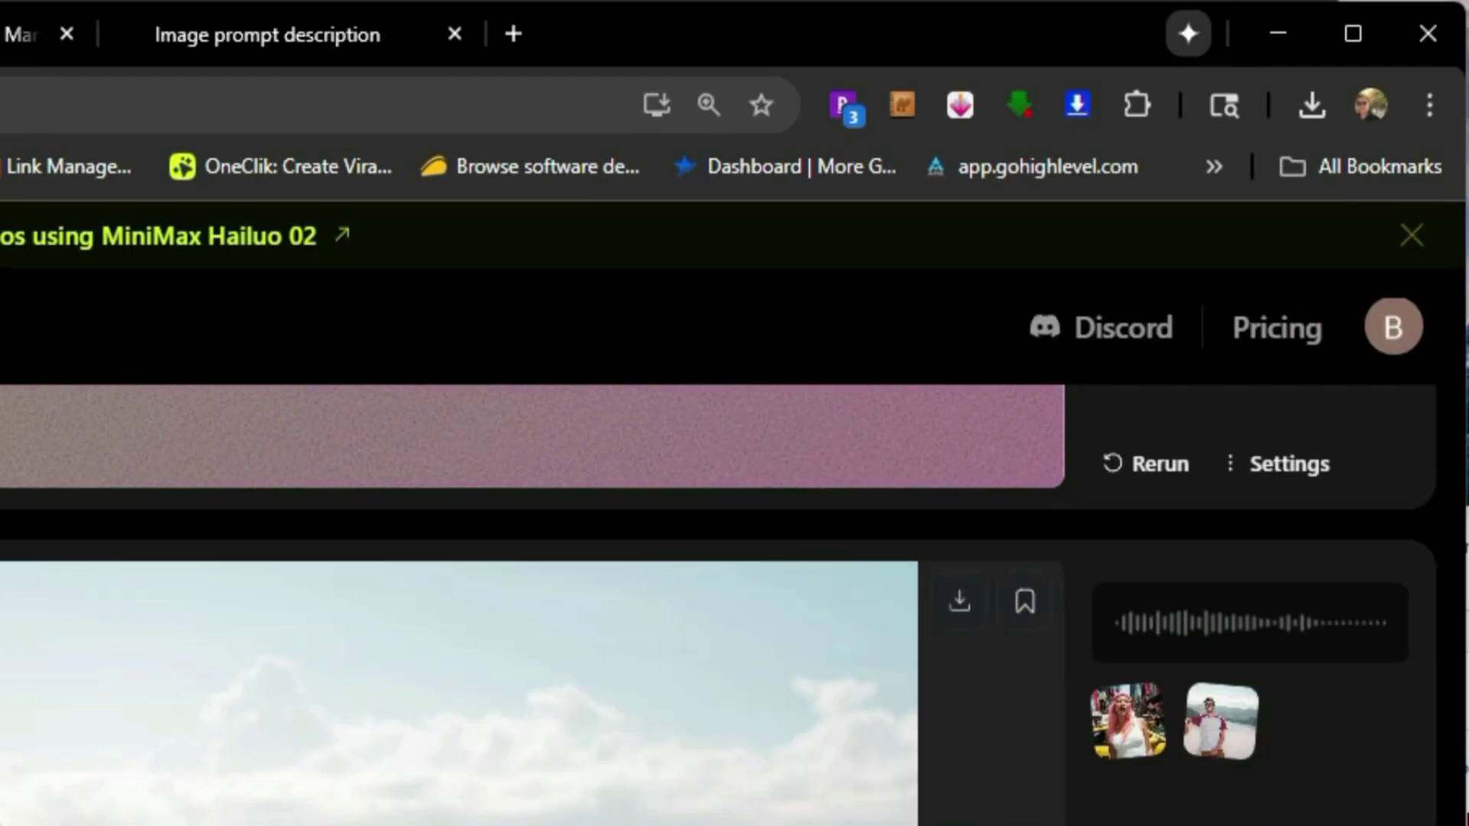
# Step: Play the seaside talking video of the man in sunglasses
pyautogui.scroll(-1, 459, 650)
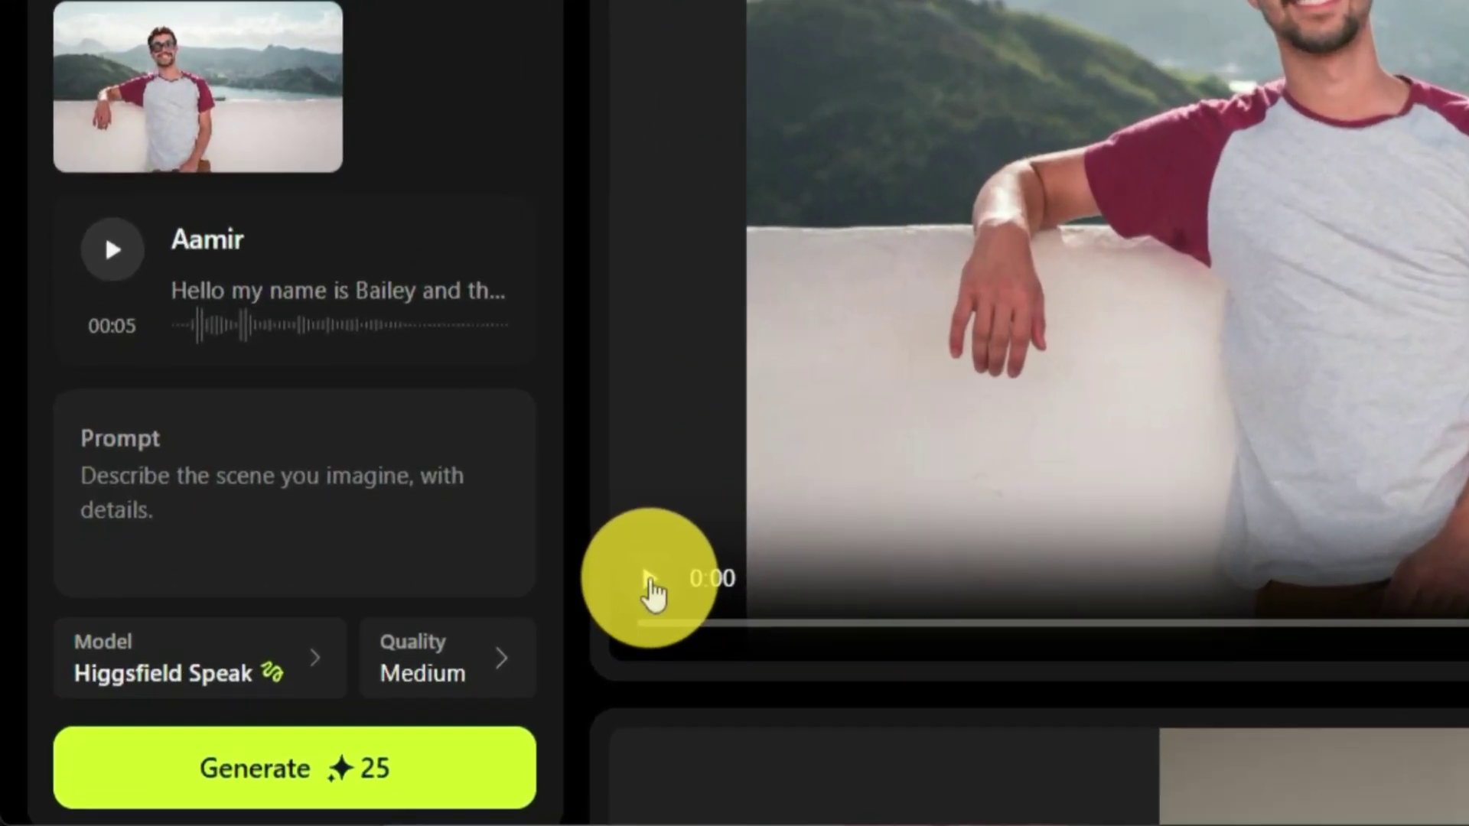
pyautogui.click(648, 579)
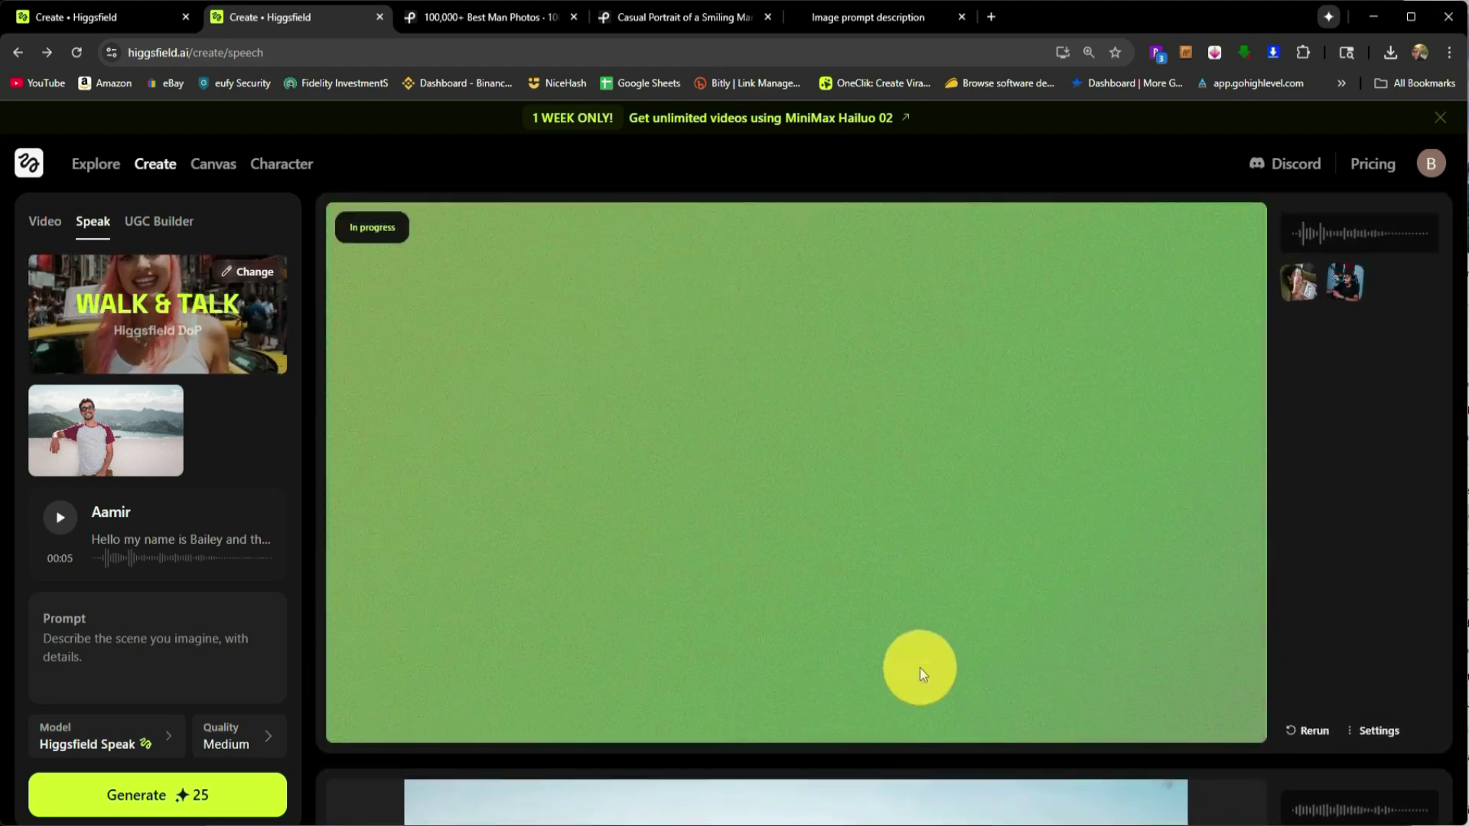
# Step: Play the finished 3-second podcaster-at-the-microphone talking video through to the end
pyautogui.scroll(-4, 919, 669)
pyautogui.scroll(4, 746, 650)
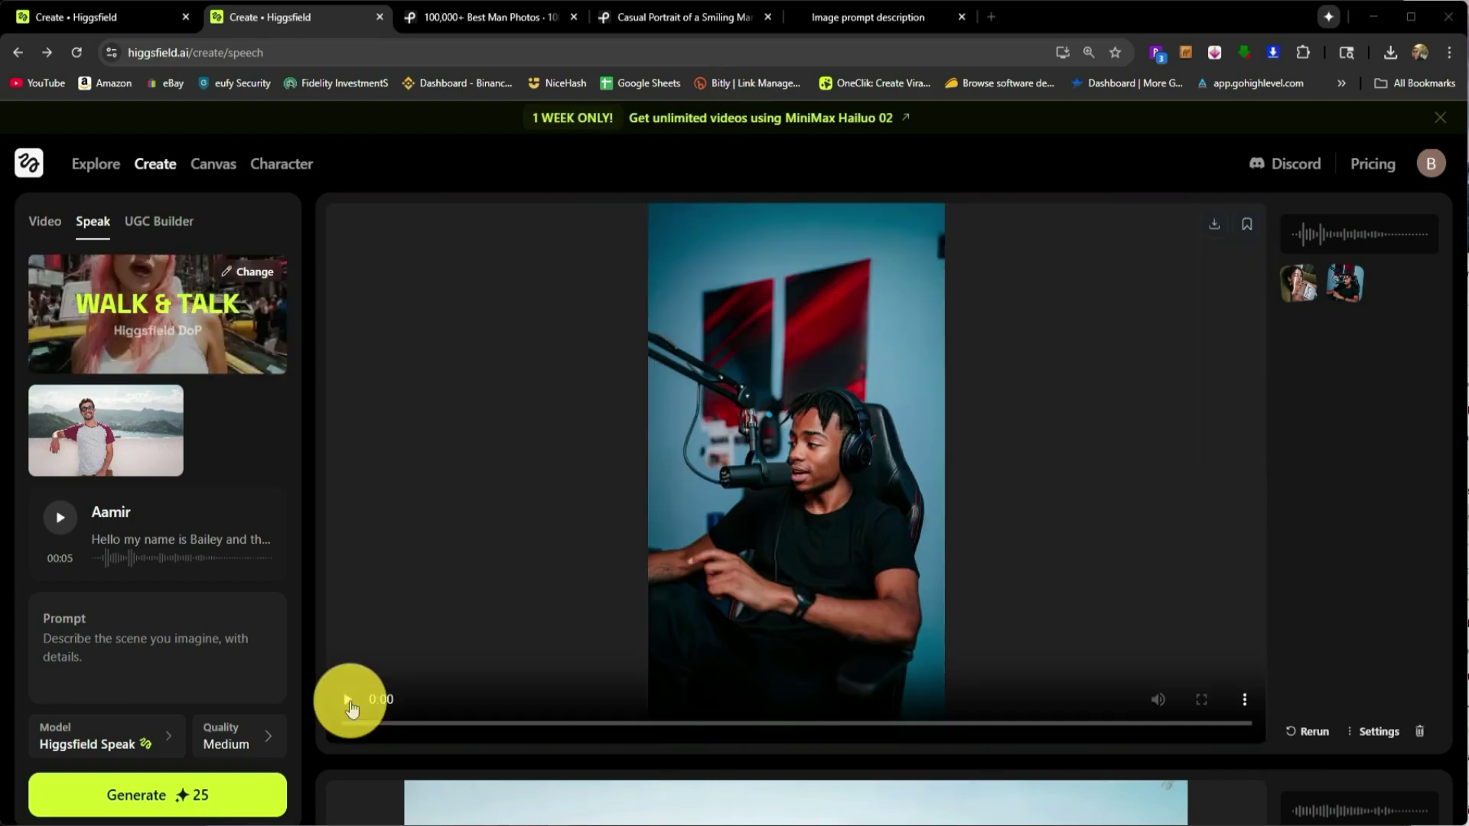
pyautogui.click(349, 705)
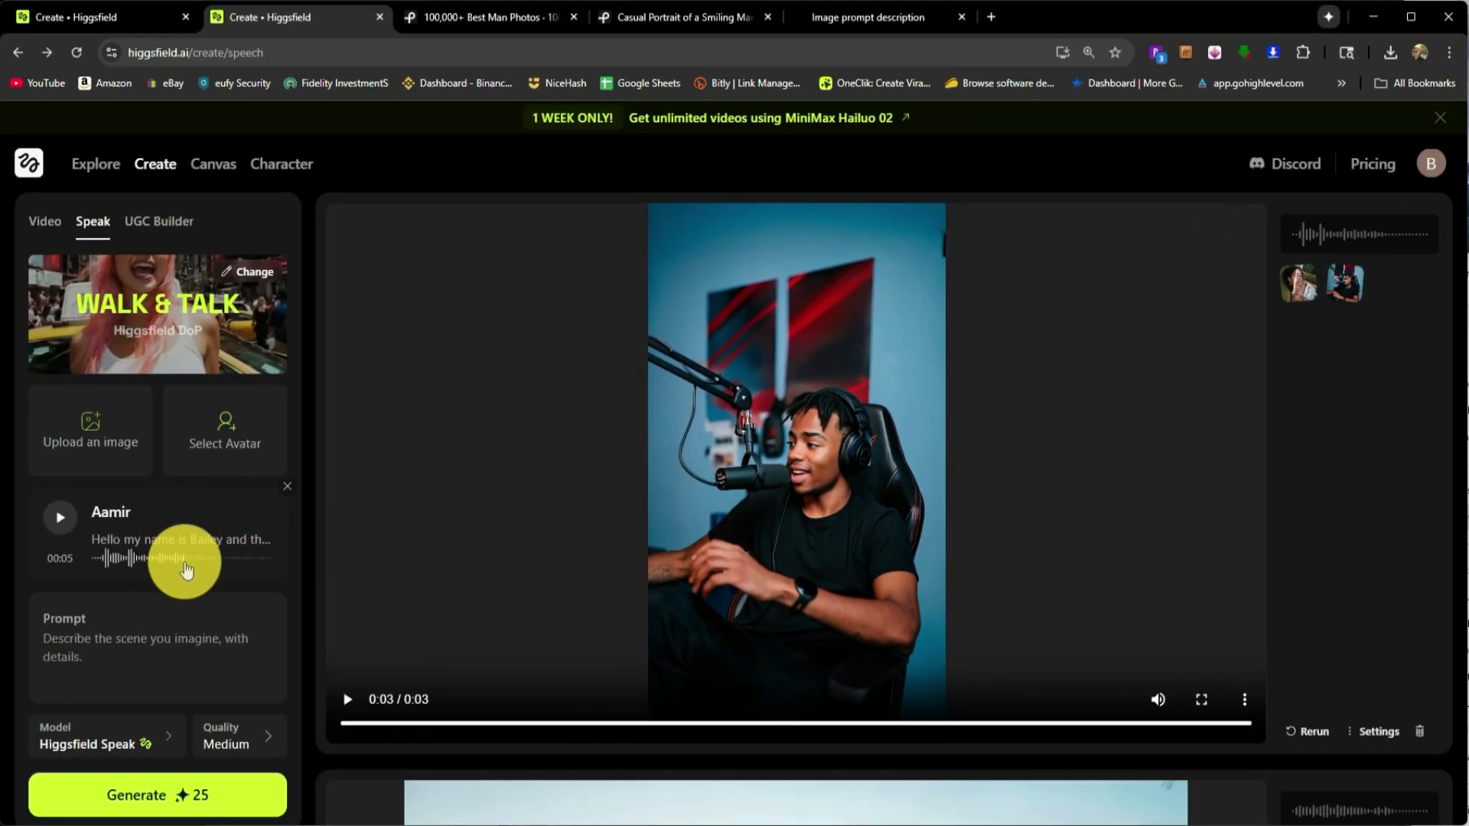
pyautogui.scroll(-3, 1115, 688)
pyautogui.scroll(3, 1115, 693)
pyautogui.moveTo(162, 182)
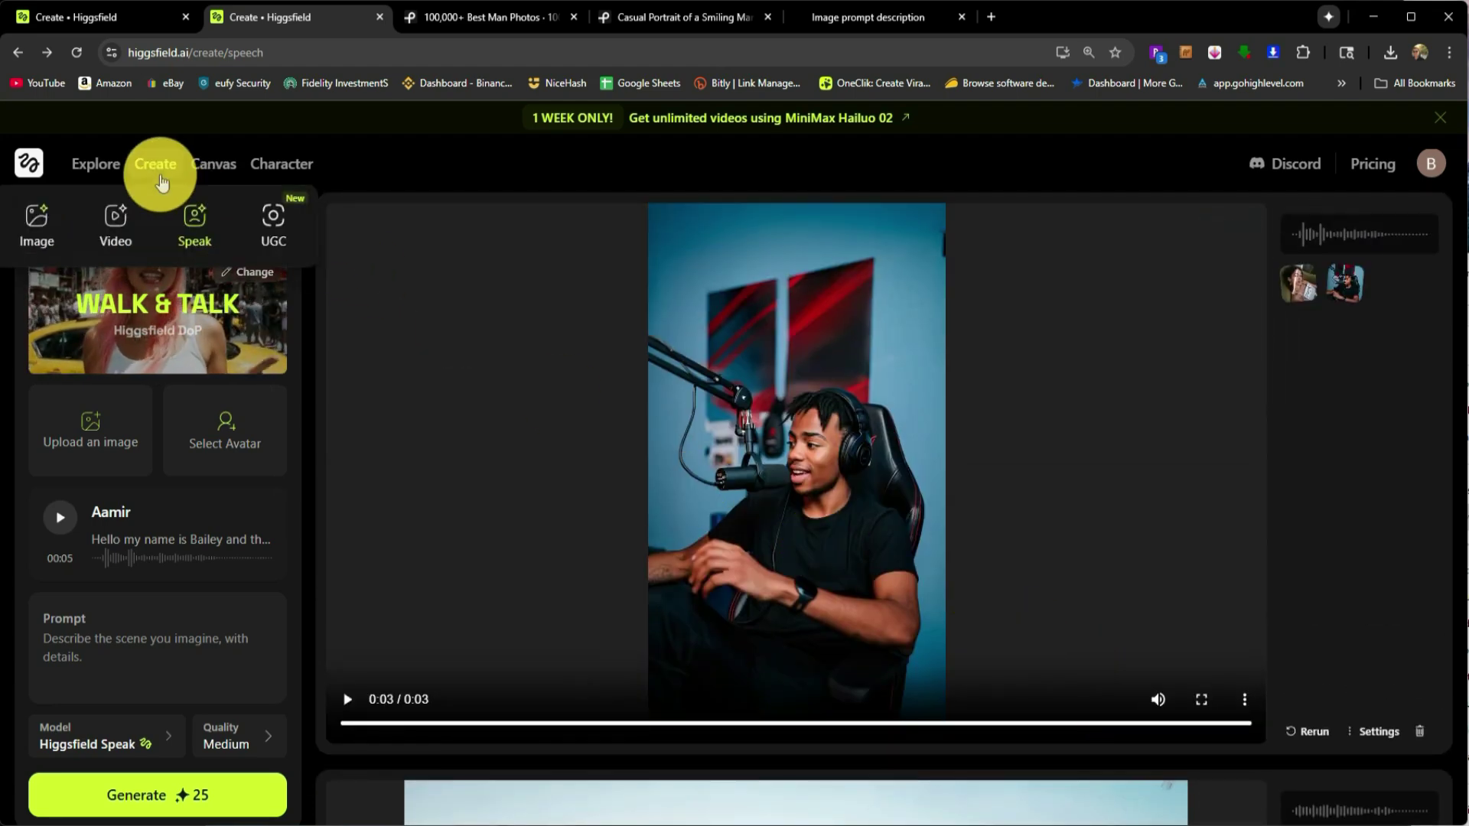